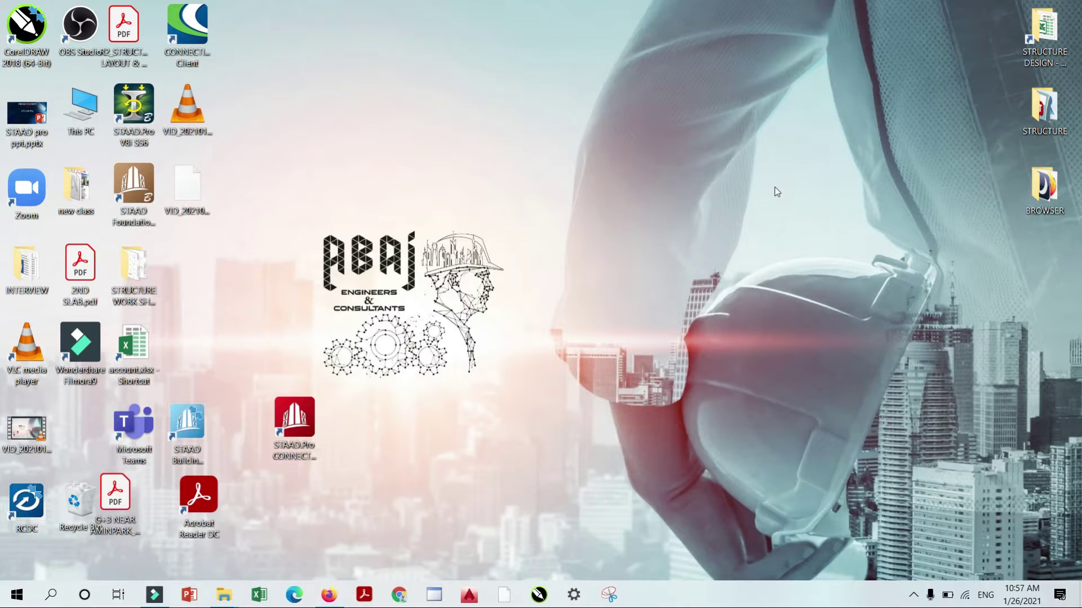
Launch RCDC, accept the licence configuration, and keep IS 456 + IS 13920 - 2016 as design code
double_click(38, 508)
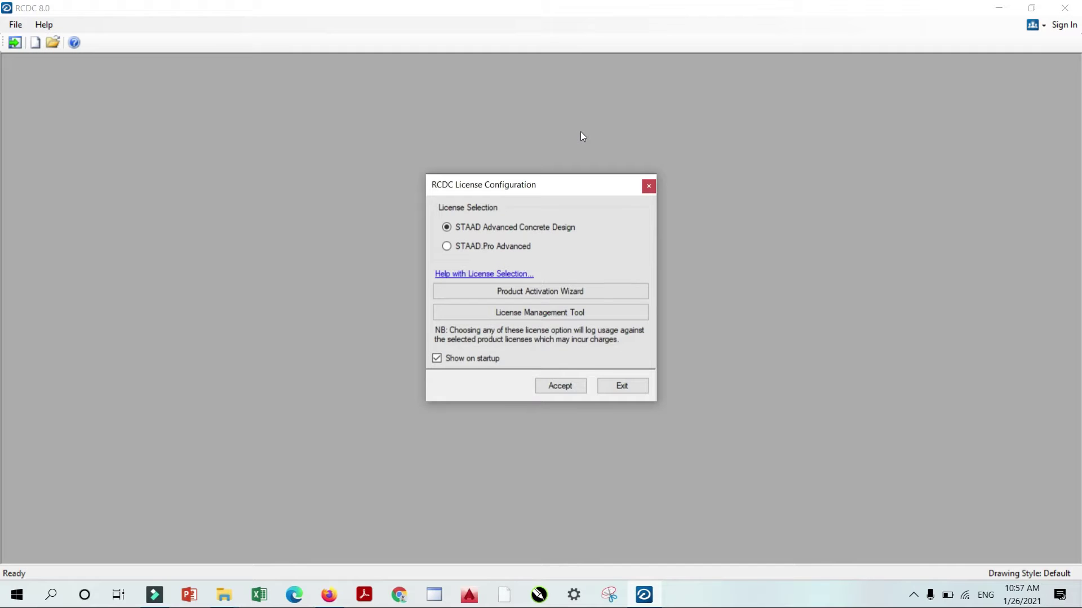
click(557, 385)
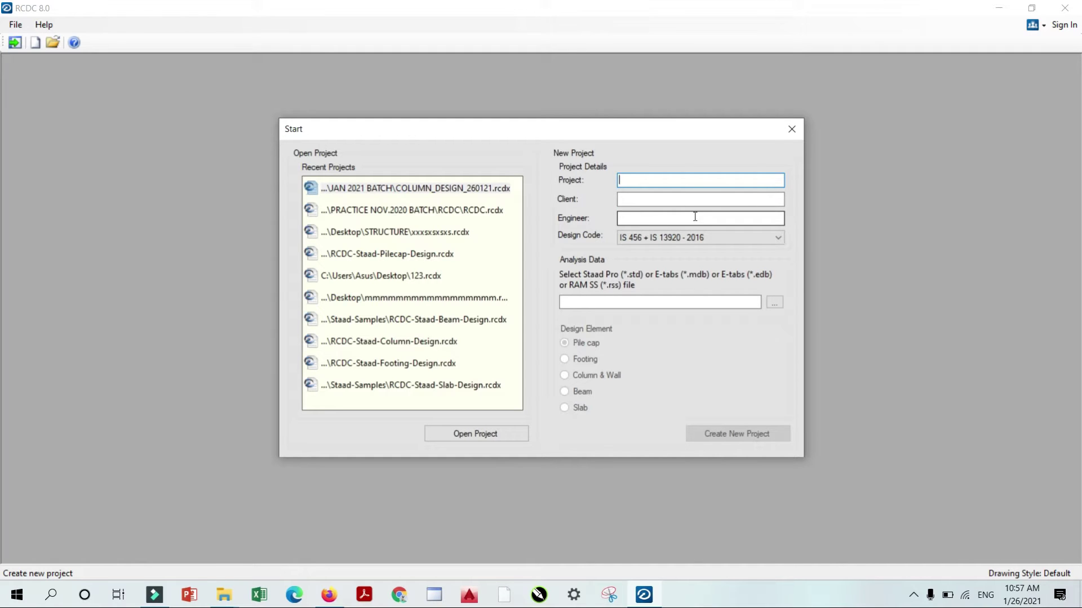
click(652, 239)
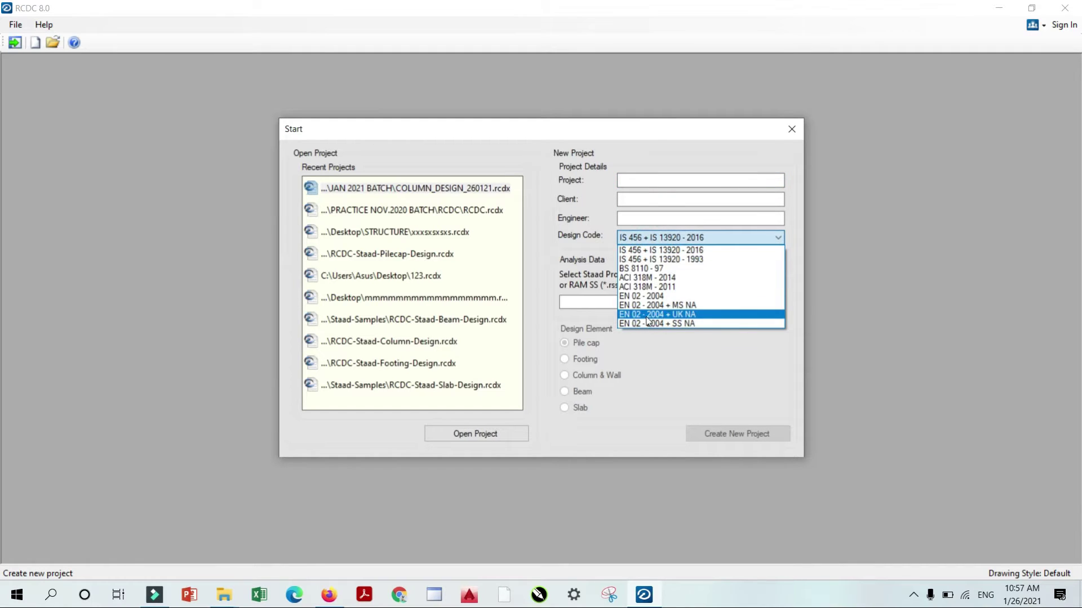
click(665, 250)
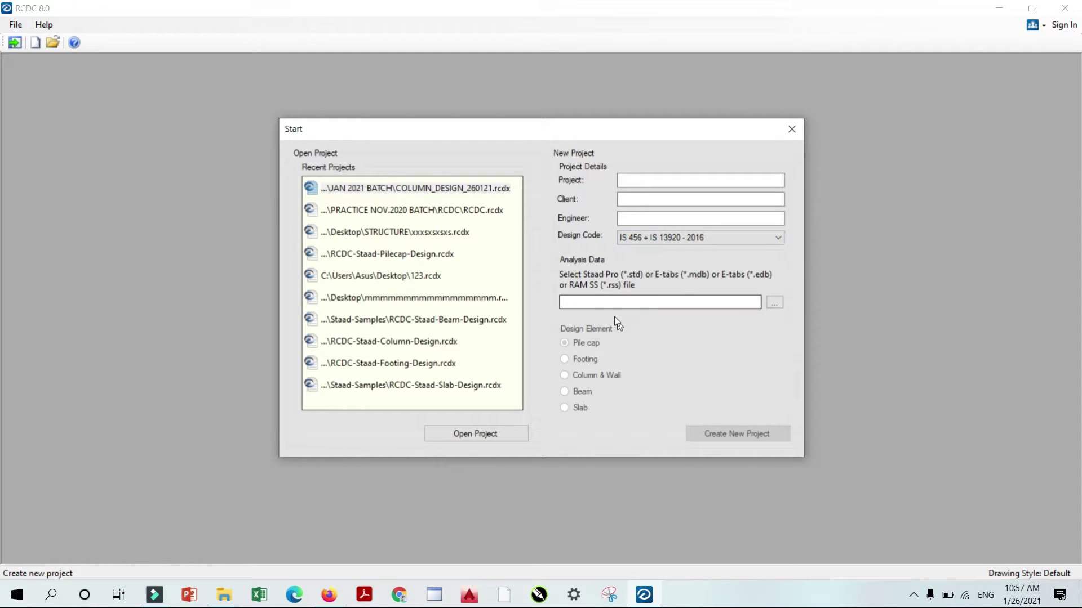
Load the STAAD analysis file, set Footing as design element, and select recent project COLUMN_DESIGN_260121
click(620, 302)
double_click(159, 102)
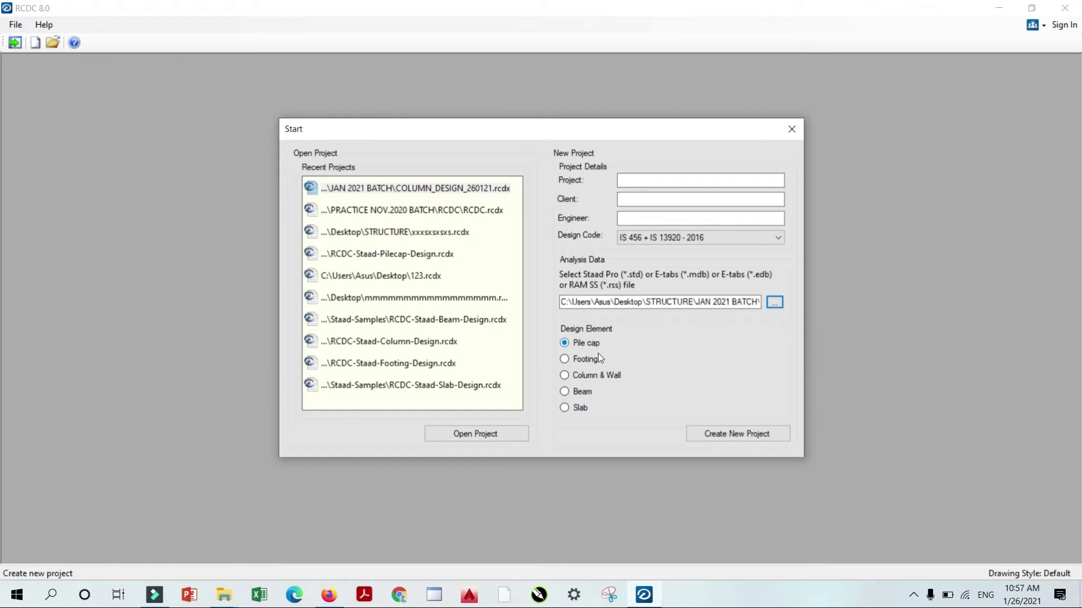
click(581, 360)
click(580, 393)
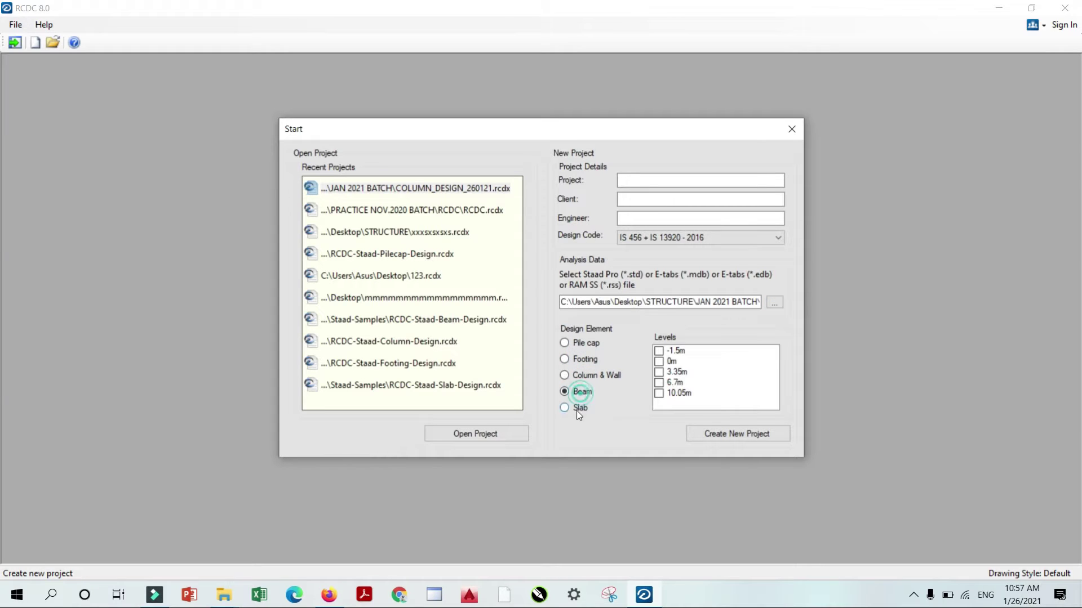
click(576, 362)
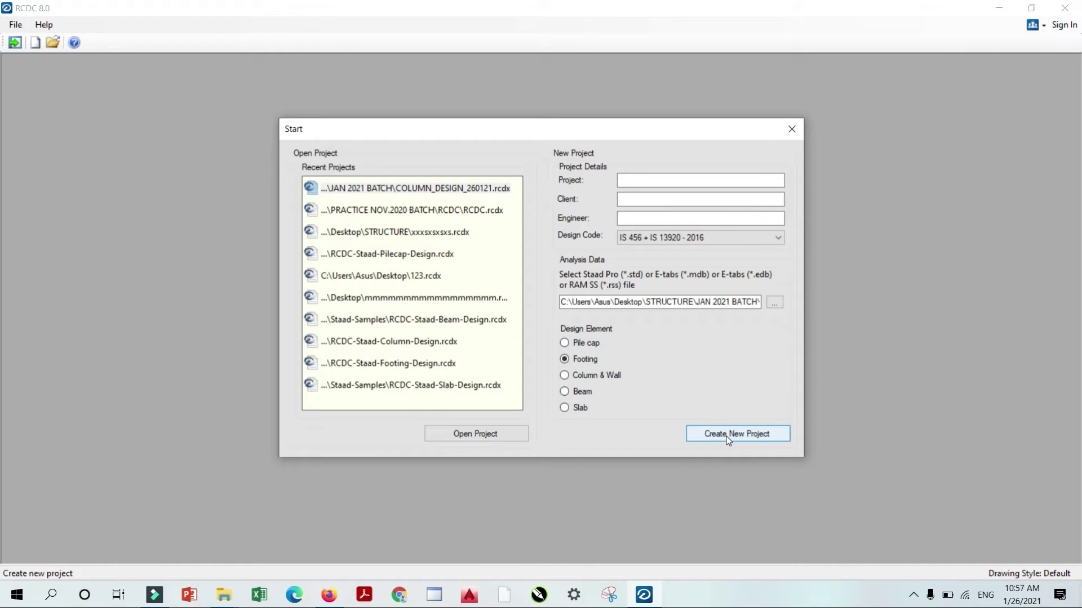
click(401, 188)
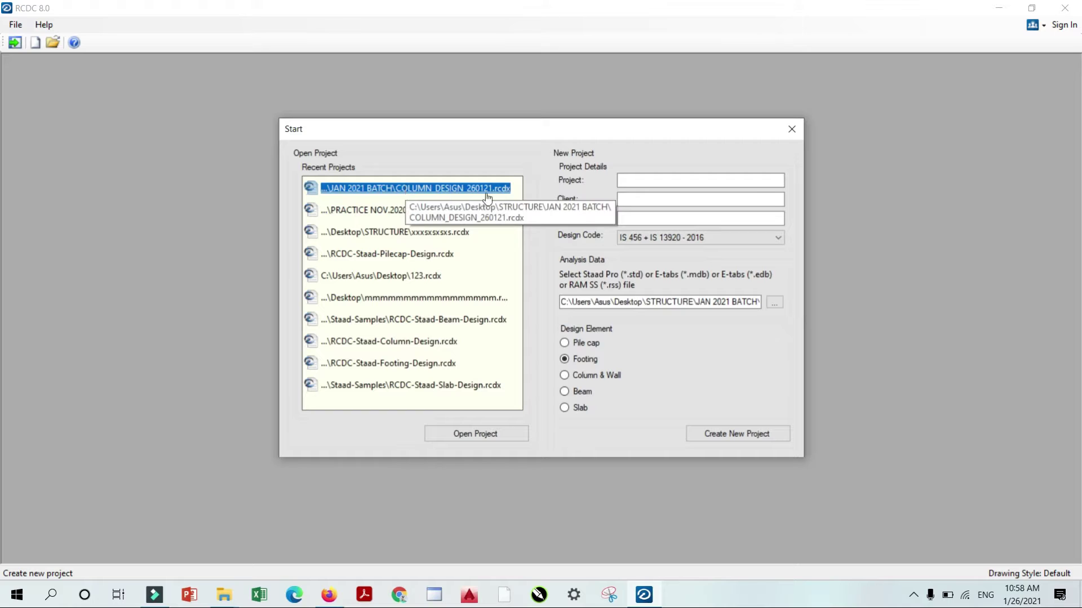
Open COLUMN_DESIGN_260121 and review the C1–C12 column sizes in the Design Input grid
double_click(384, 188)
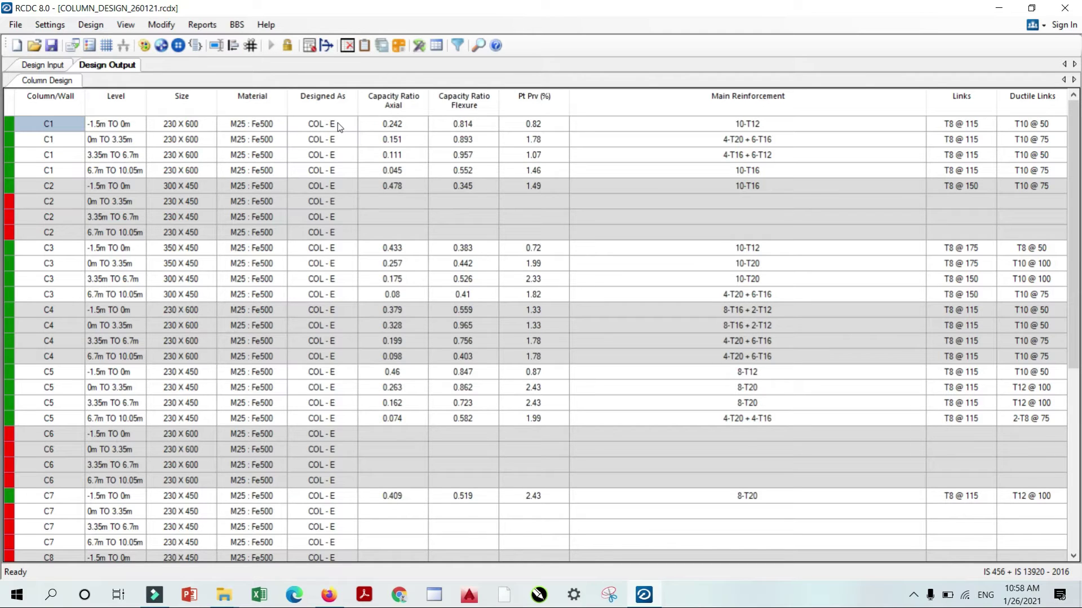
click(26, 64)
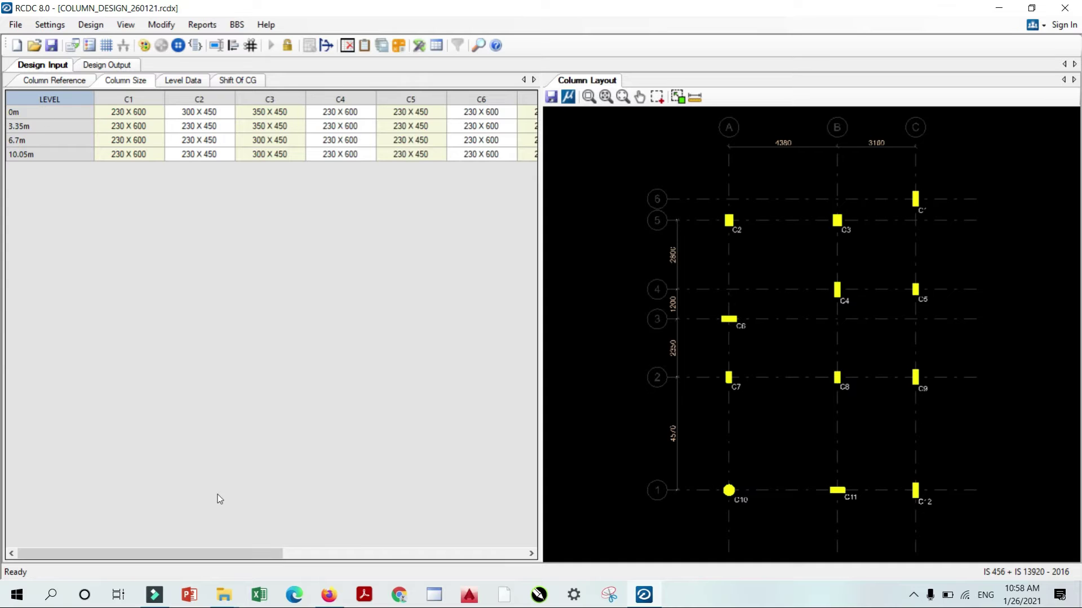
drag(230, 553, 479, 551)
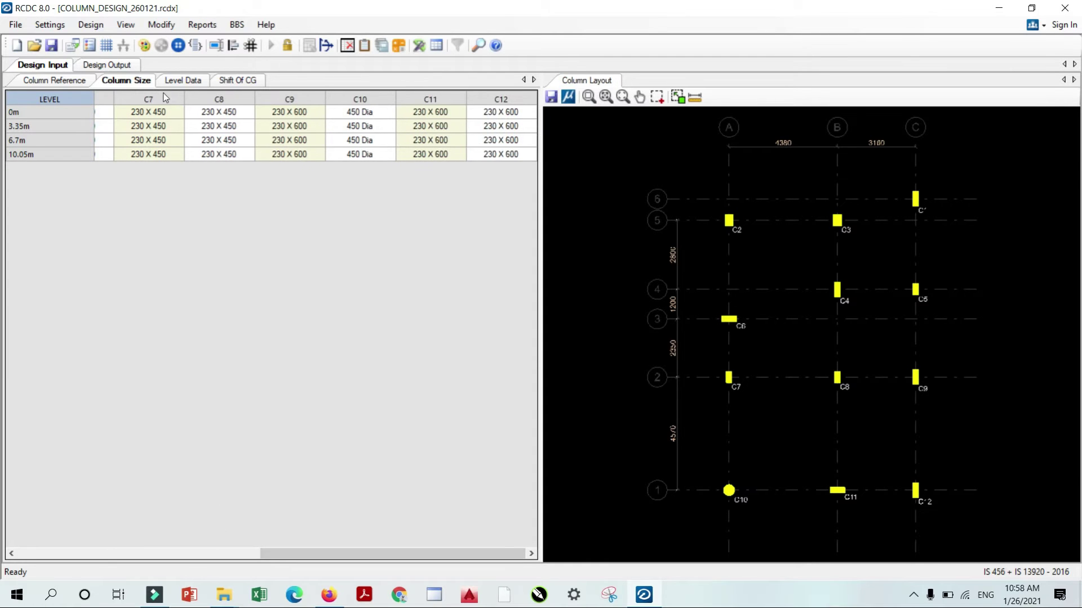
Return to the Design Output tab and scroll through the column reinforcement results
click(127, 66)
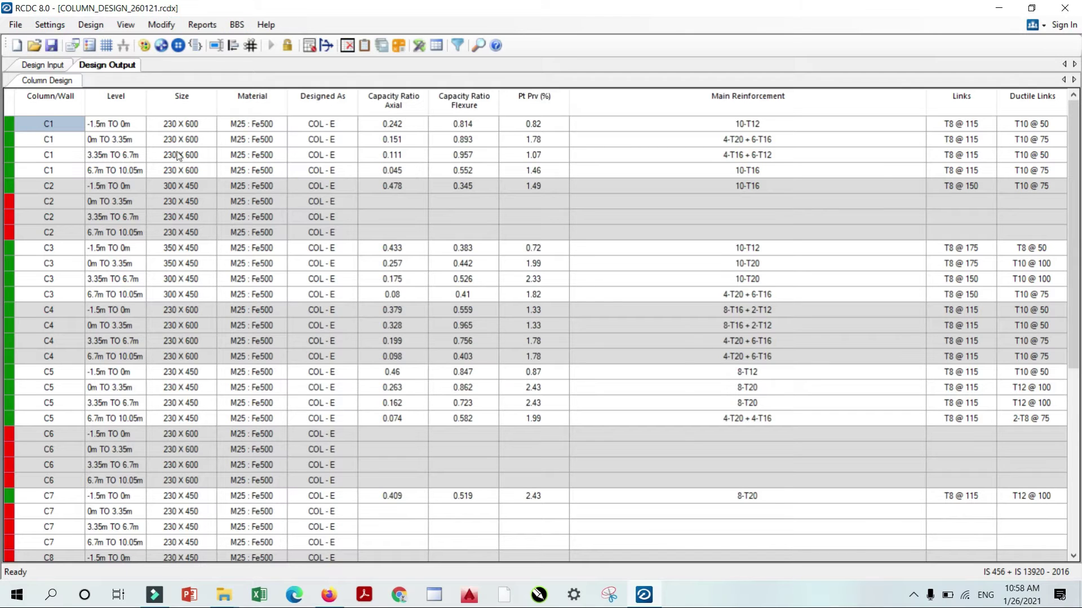
scroll(304, 326, down, 7)
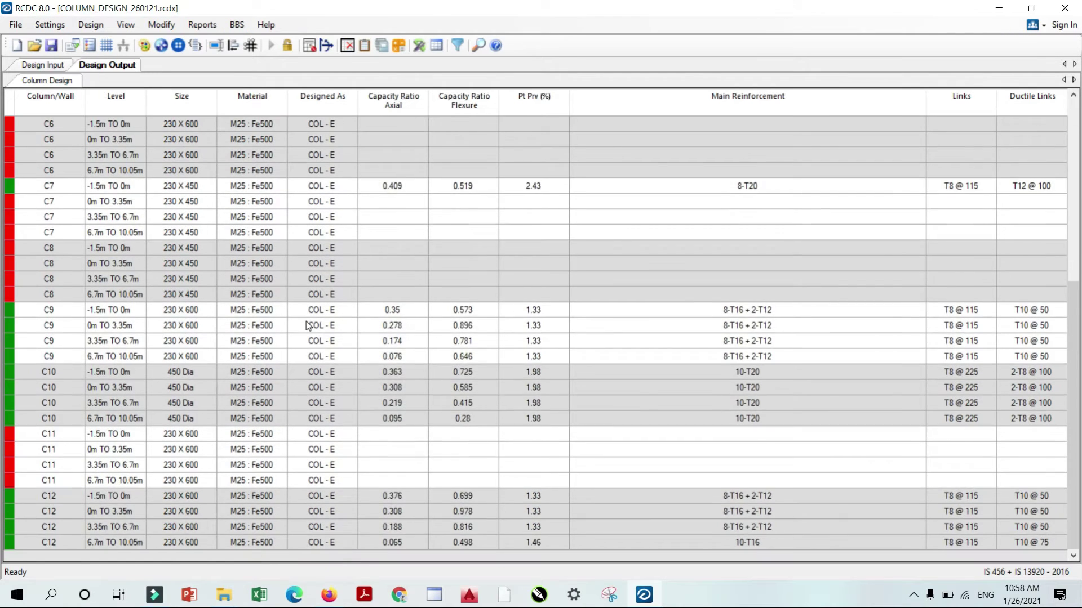
scroll(306, 321, up, 7)
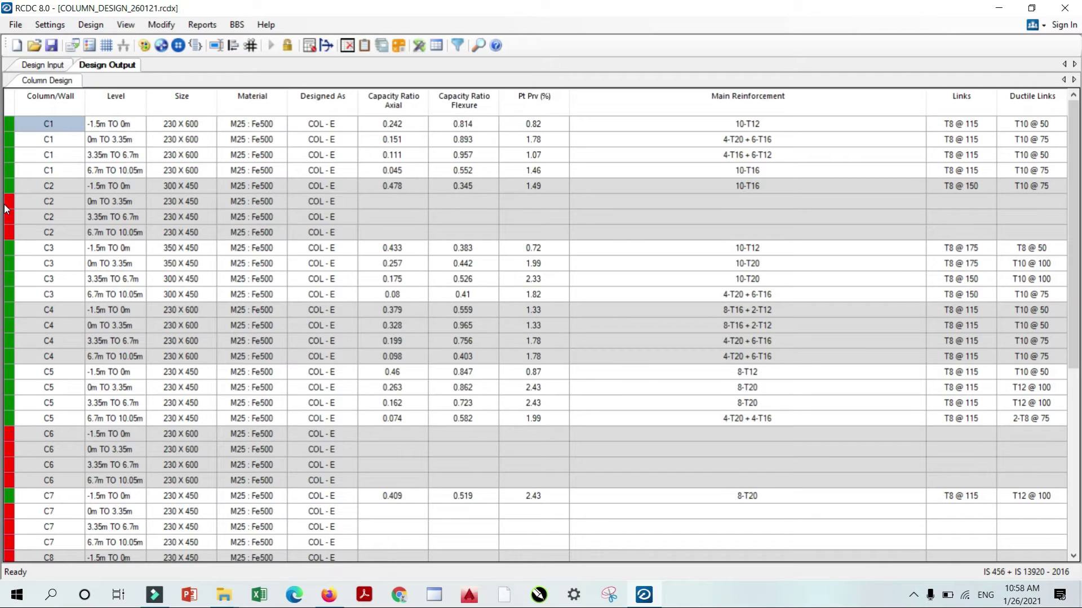
Generate the Failure Diagnostics report and review the Joint (Flexure) failures down to column C11
scroll(62, 309, down, 7)
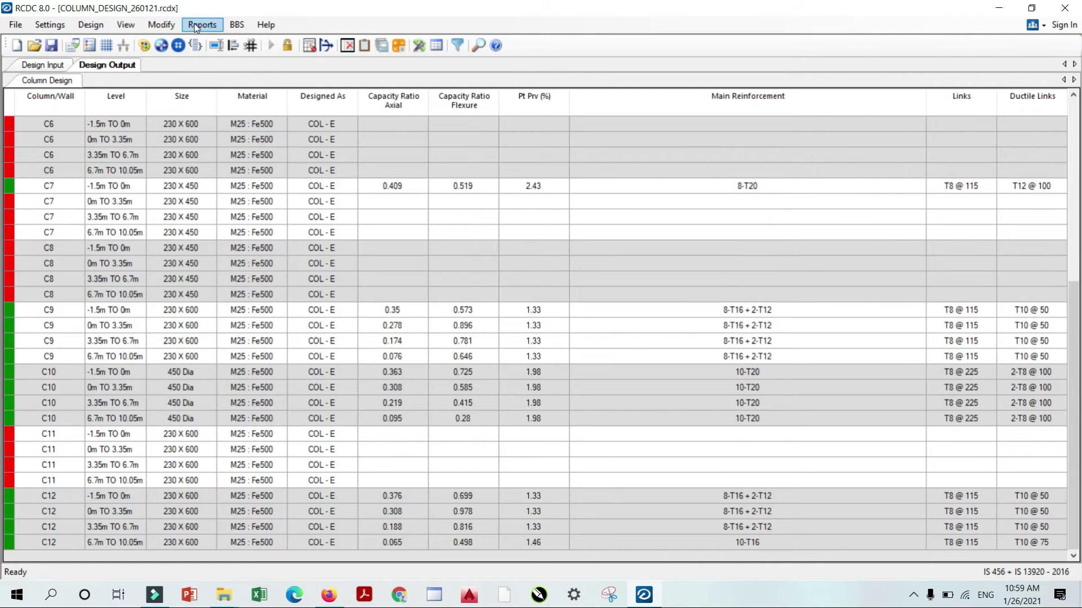
click(195, 26)
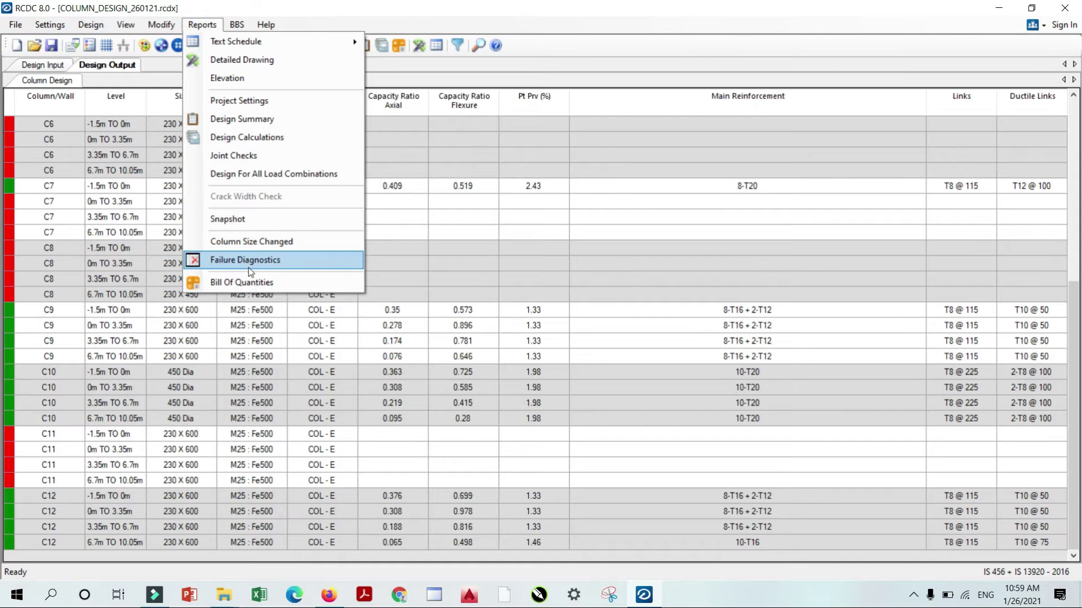
click(305, 263)
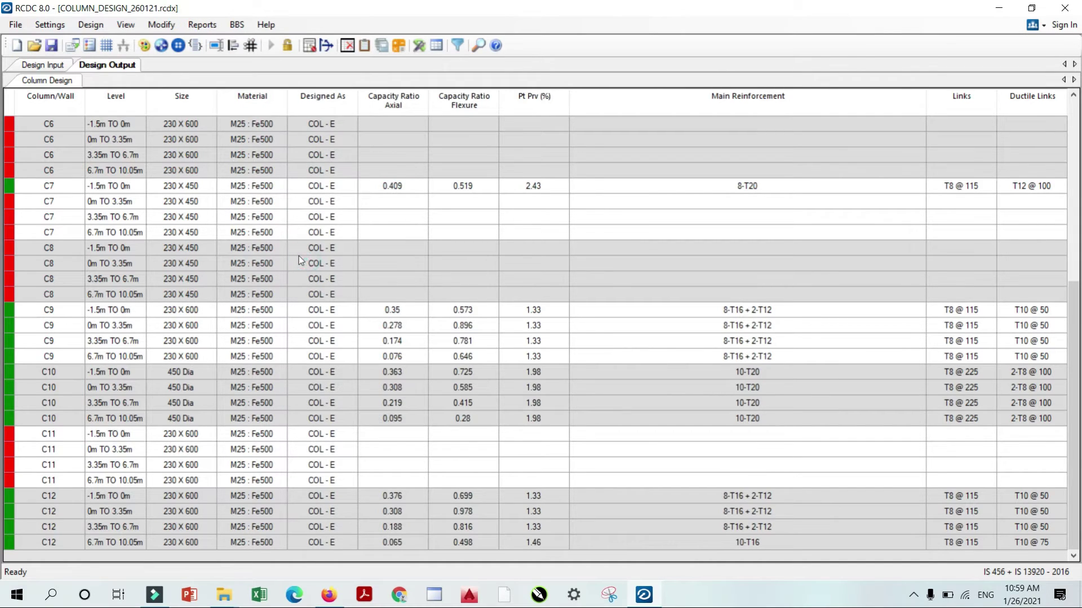
scroll(428, 286, down, 1)
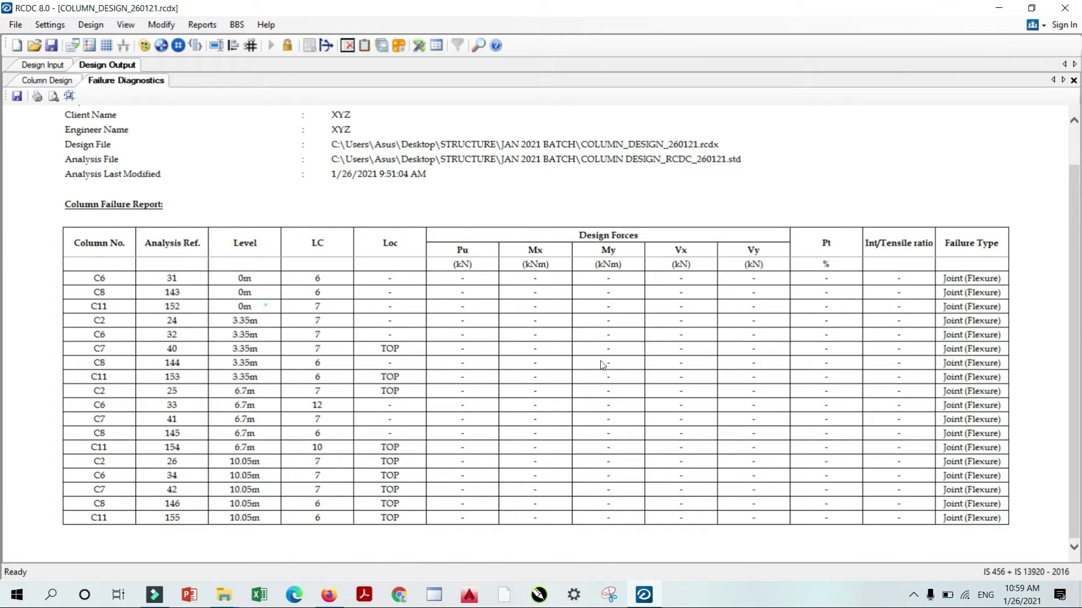
drag(603, 366, 777, 504)
click(778, 504)
Back in the Column Design results, bring up the redesign options for column C6
click(50, 82)
scroll(49, 309, down, 3)
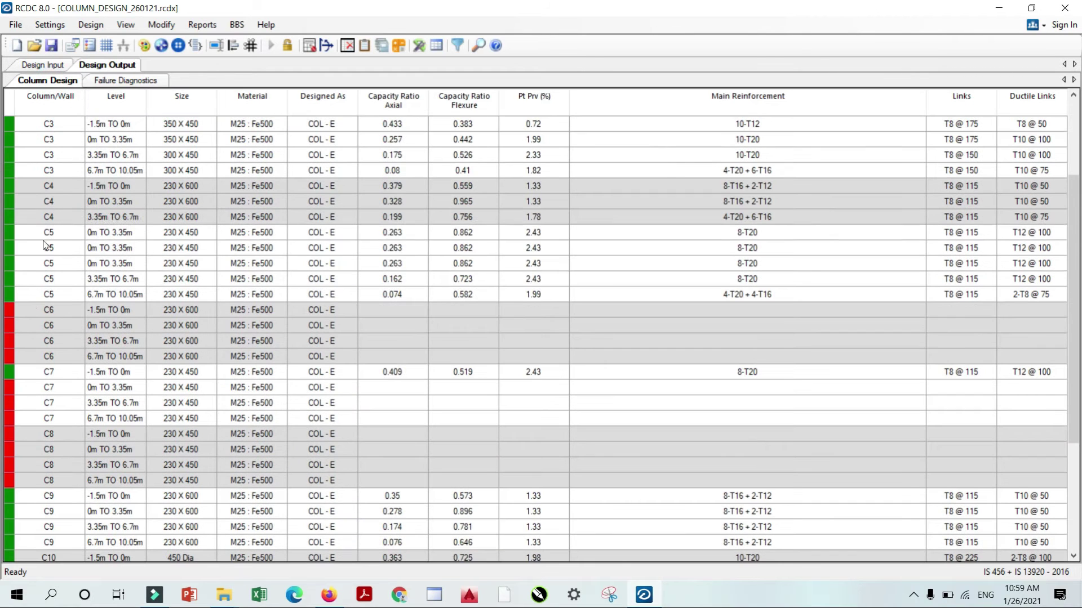
right_click(49, 309)
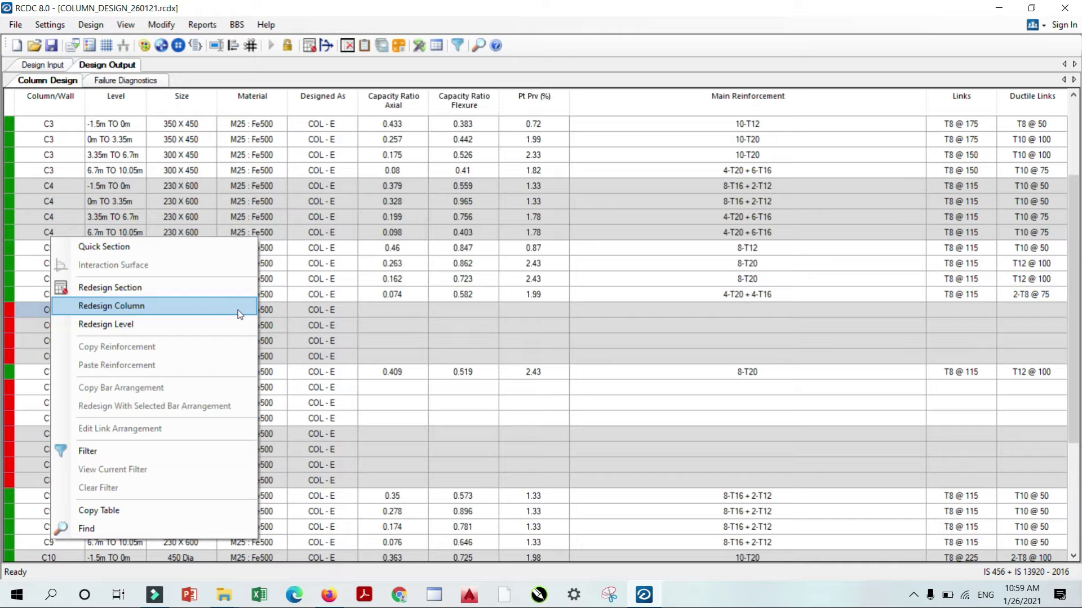
scroll(516, 335, up, 3)
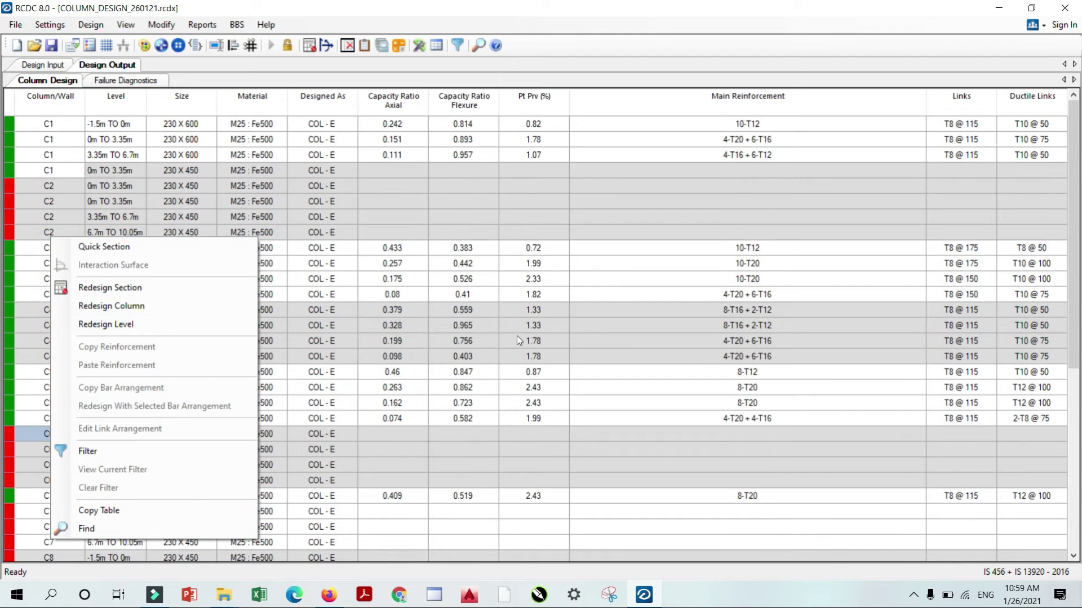
click(202, 26)
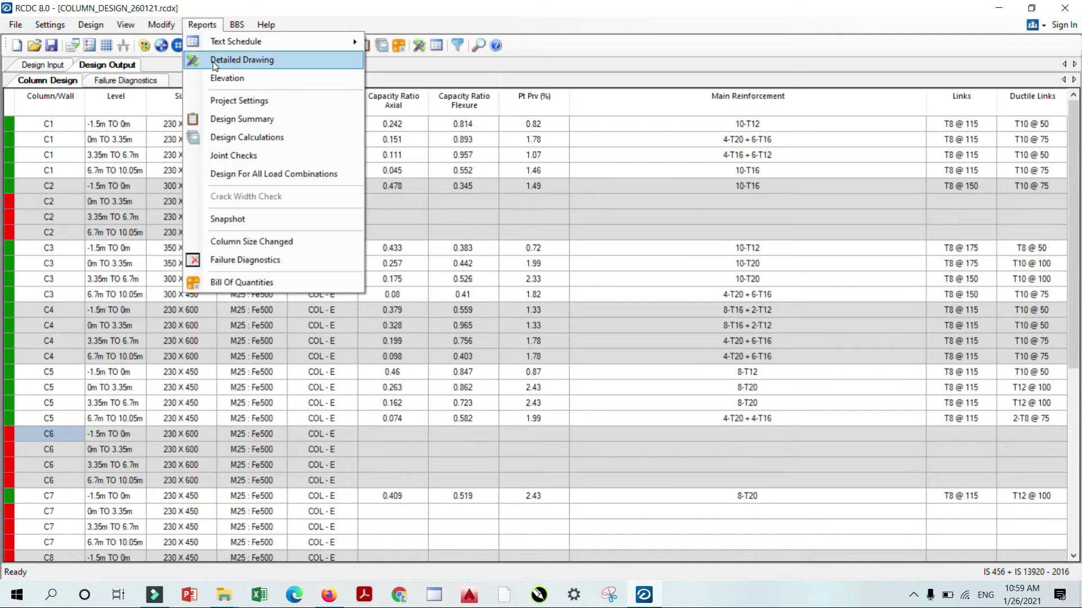
click(215, 78)
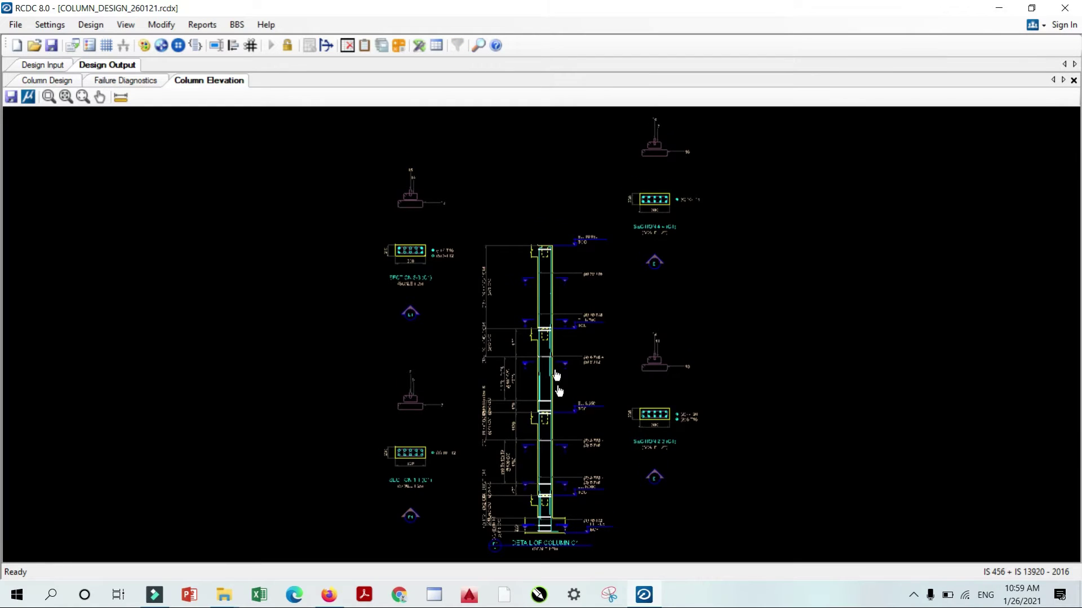
scroll(521, 372, up, 5)
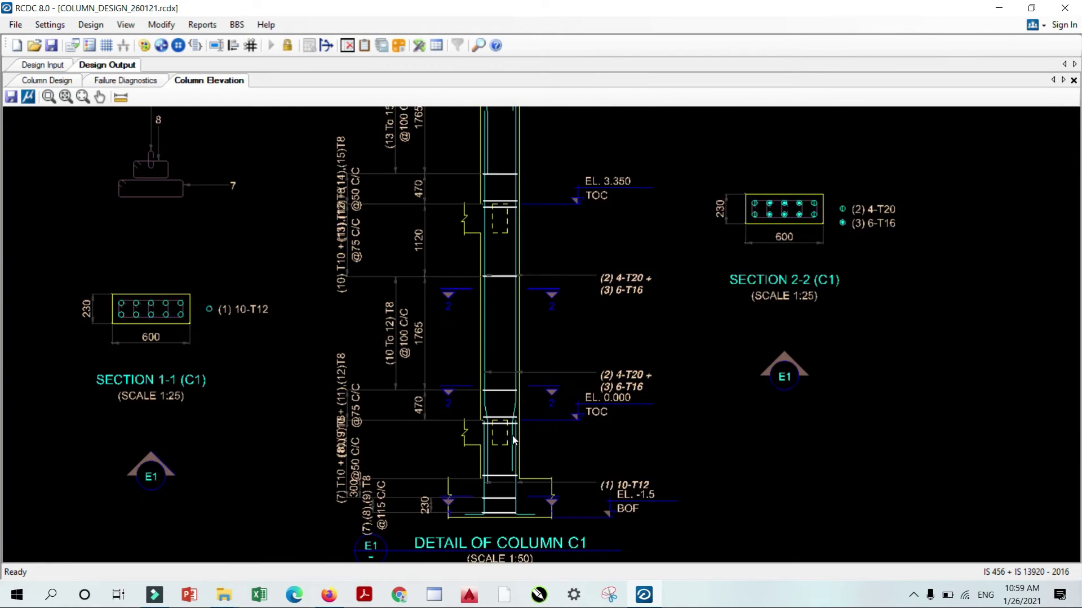
scroll(512, 435, up, 2)
middle_drag(495, 399, 508, 211)
scroll(508, 210, up, 3)
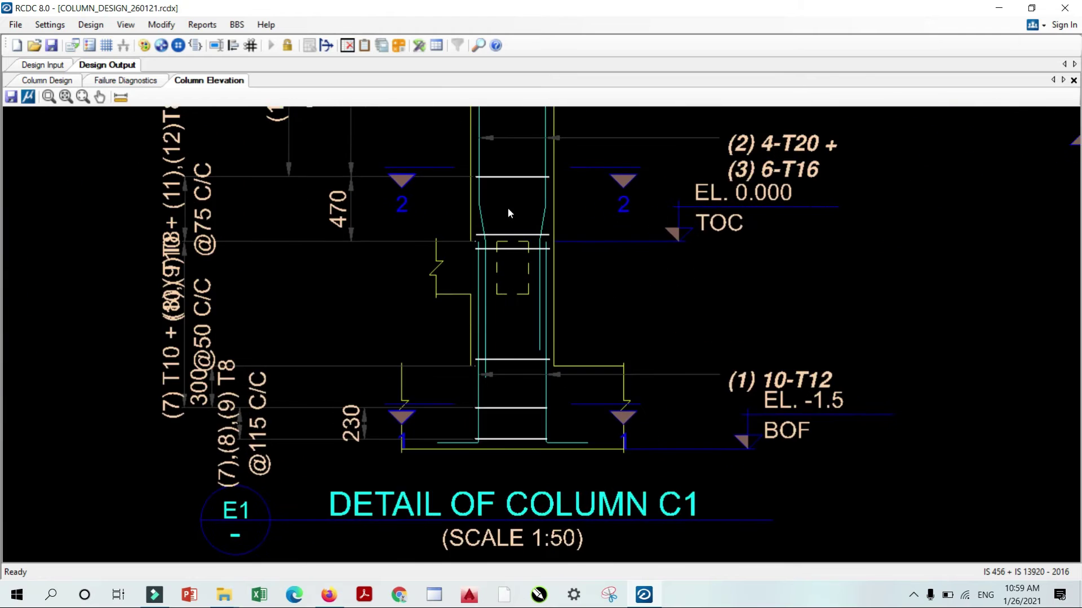
scroll(508, 208, up, 1)
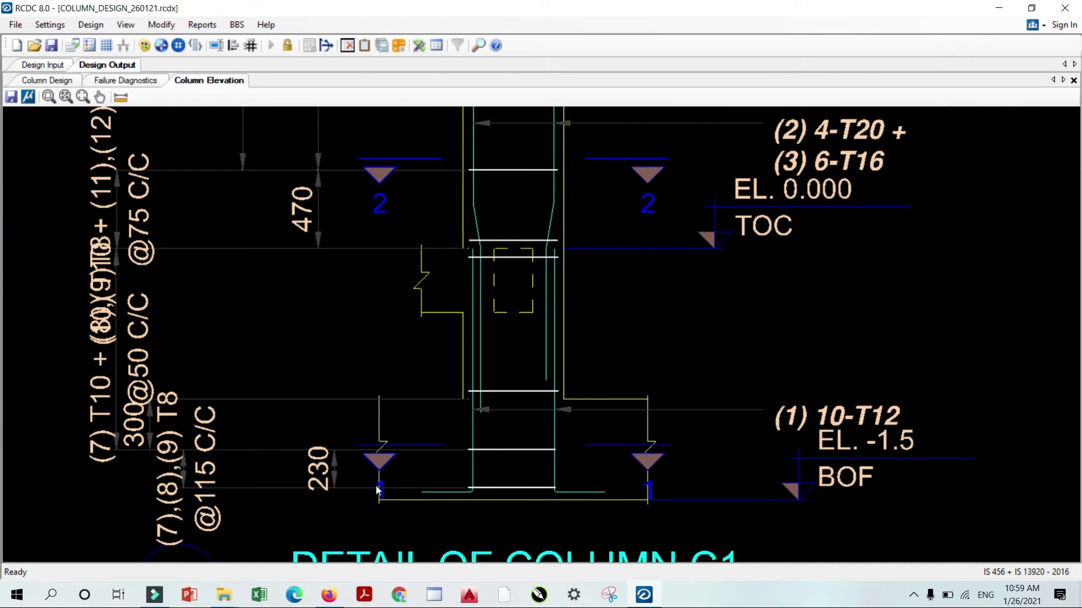
scroll(502, 374, down, 1)
middle_drag(490, 346, 483, 377)
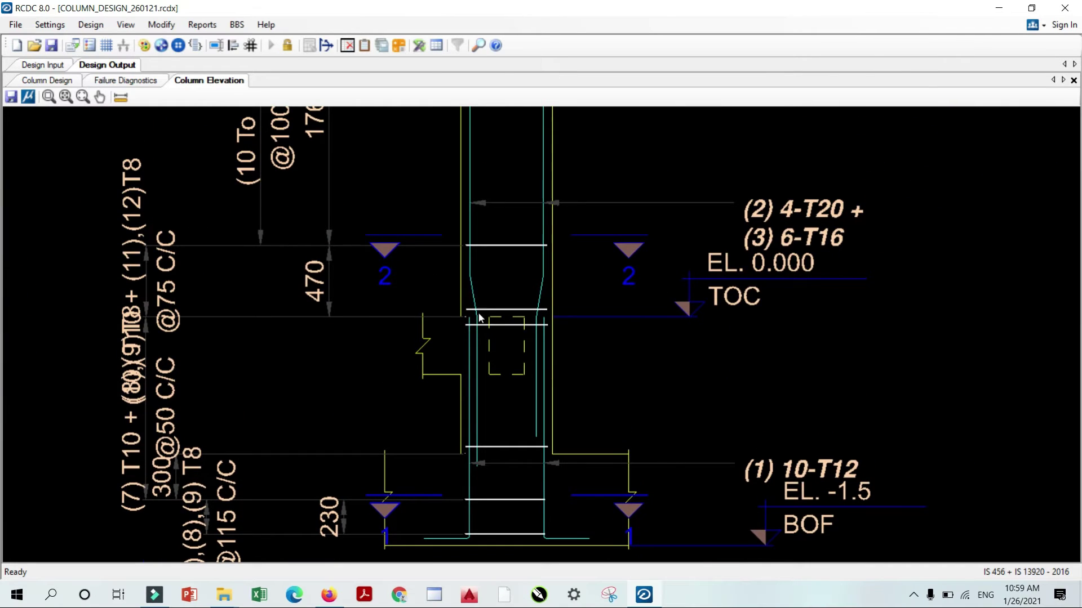
scroll(475, 304, down, 2)
scroll(473, 290, up, 3)
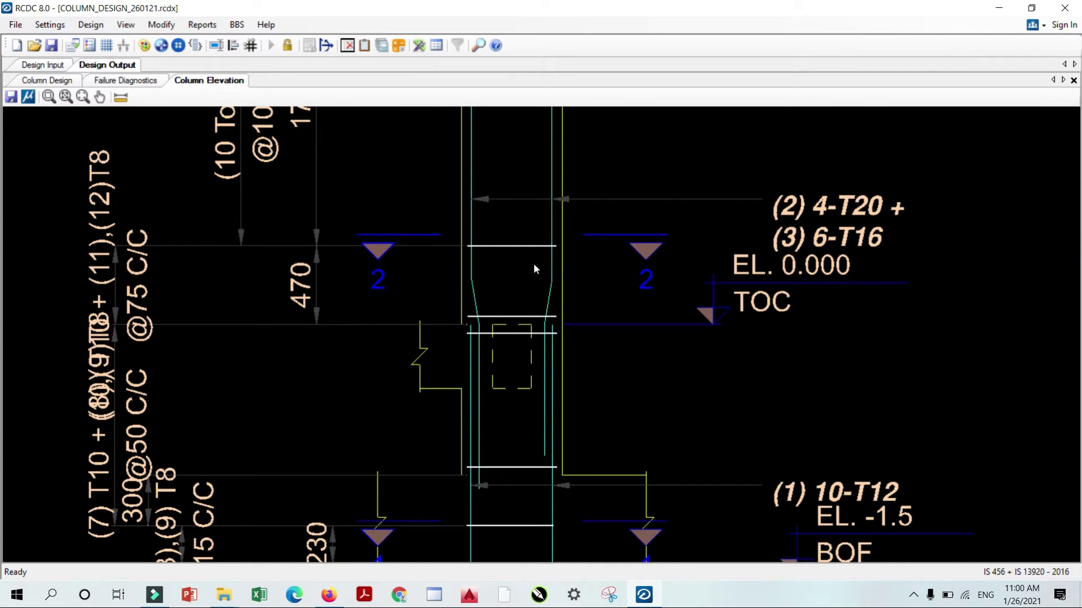
scroll(533, 263, up, 10)
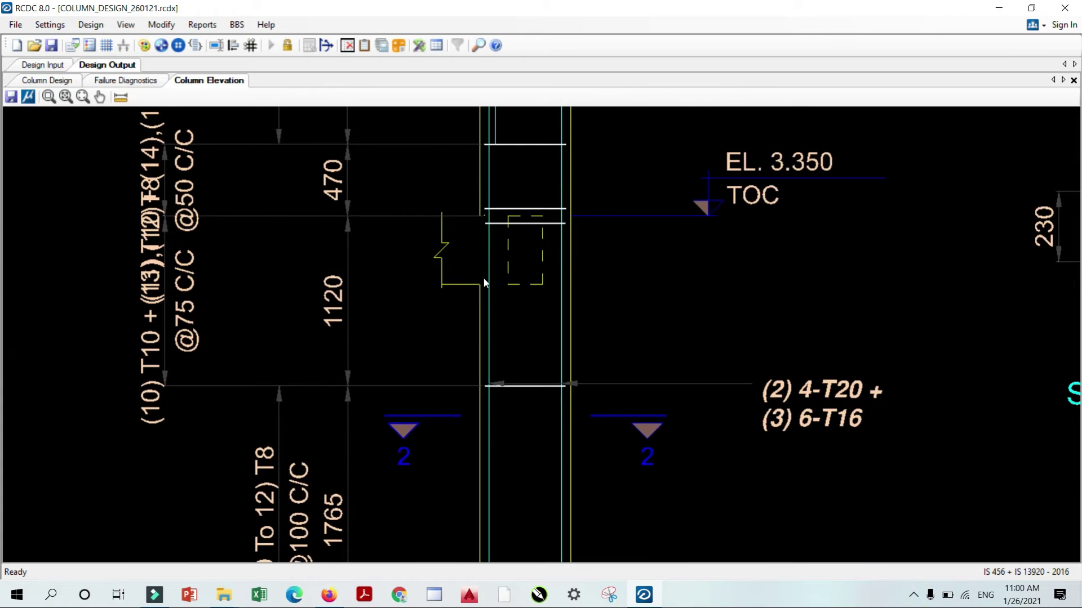
middle_drag(483, 278, 495, 350)
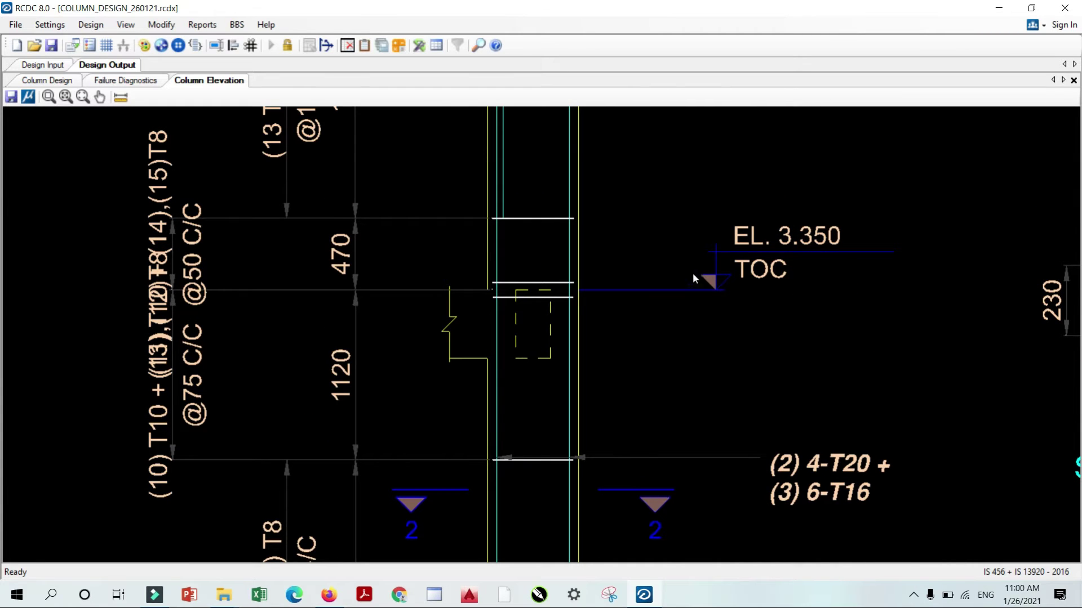
scroll(827, 264, down, 2)
scroll(661, 272, up, 6)
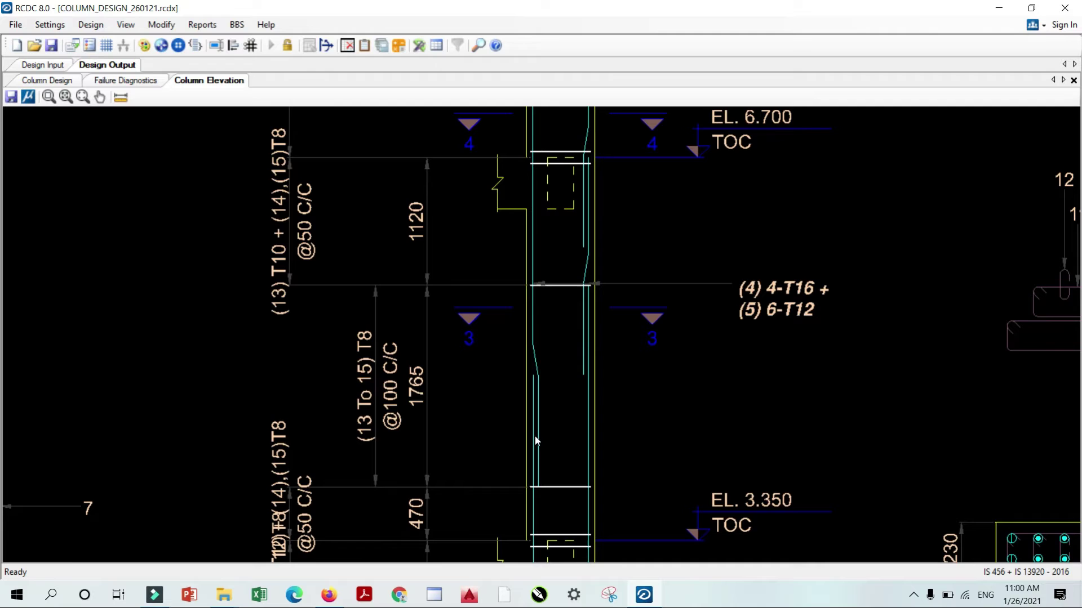
scroll(546, 333, up, 9)
scroll(590, 498, down, 5)
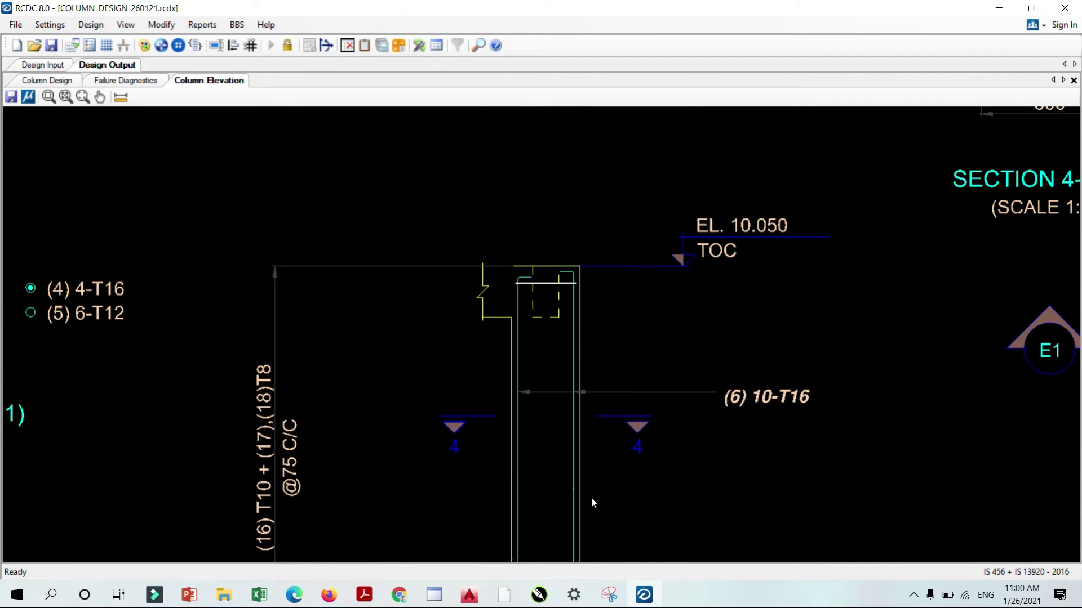
scroll(662, 386, down, 2)
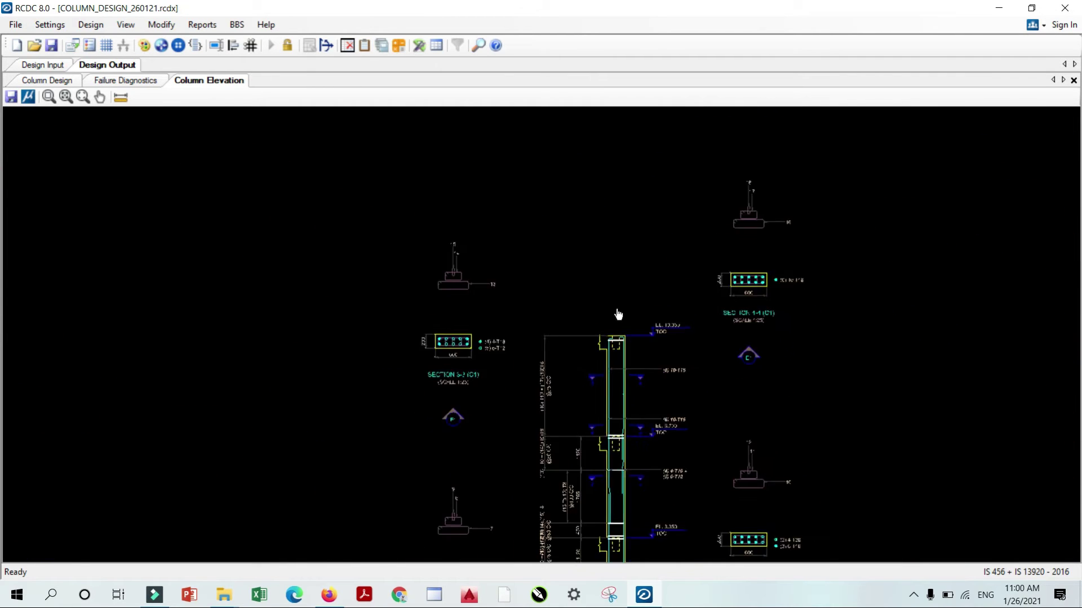
scroll(672, 396, up, 2)
scroll(672, 396, up, 2)
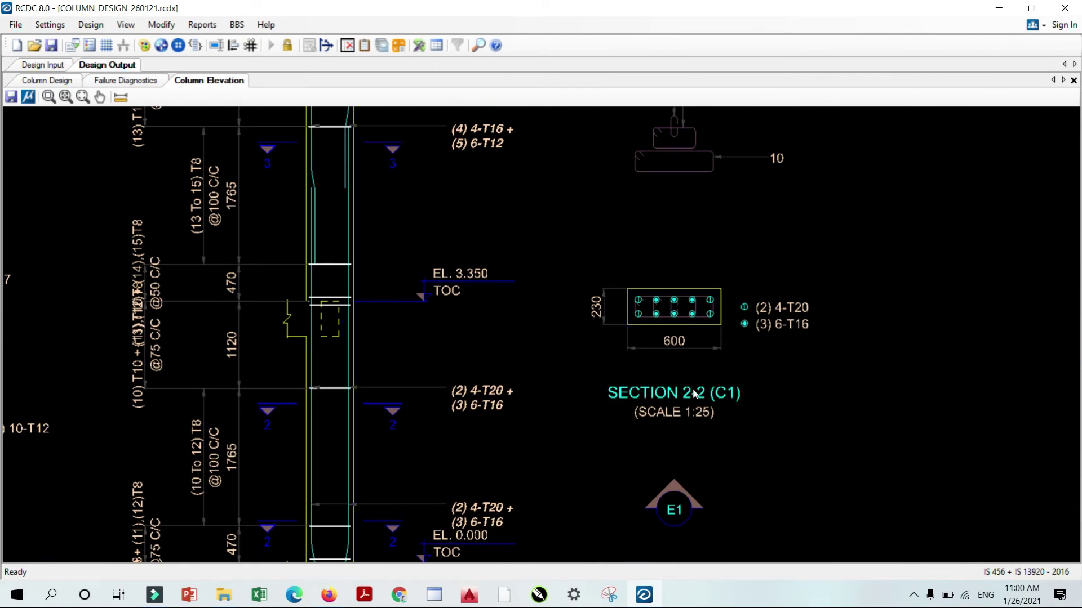
scroll(680, 356, up, 2)
scroll(512, 414, down, 1)
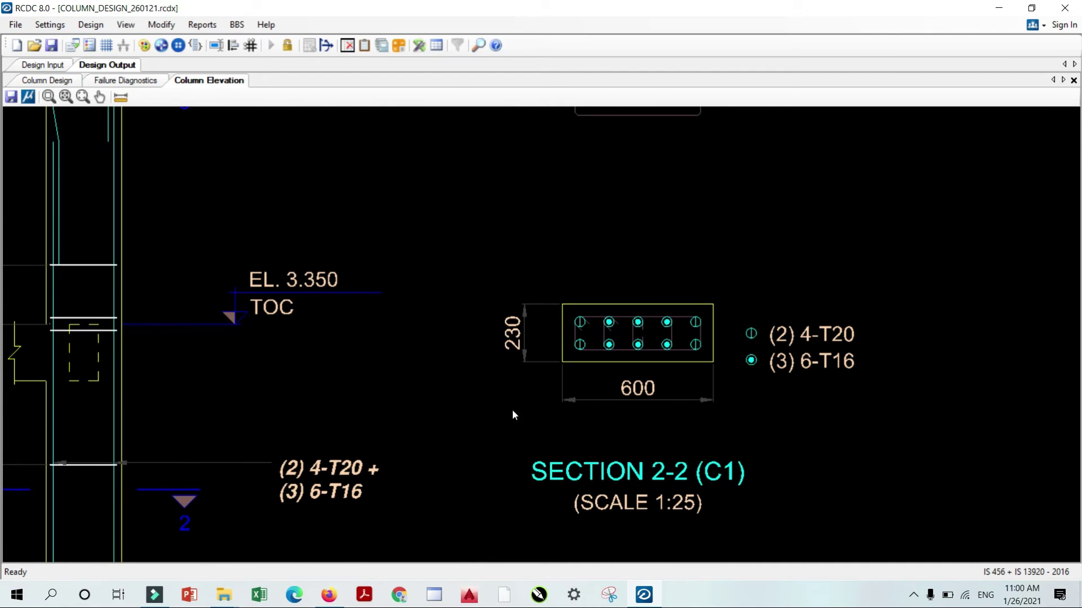
scroll(408, 437, down, 2)
scroll(425, 379, down, 1)
scroll(535, 353, up, 3)
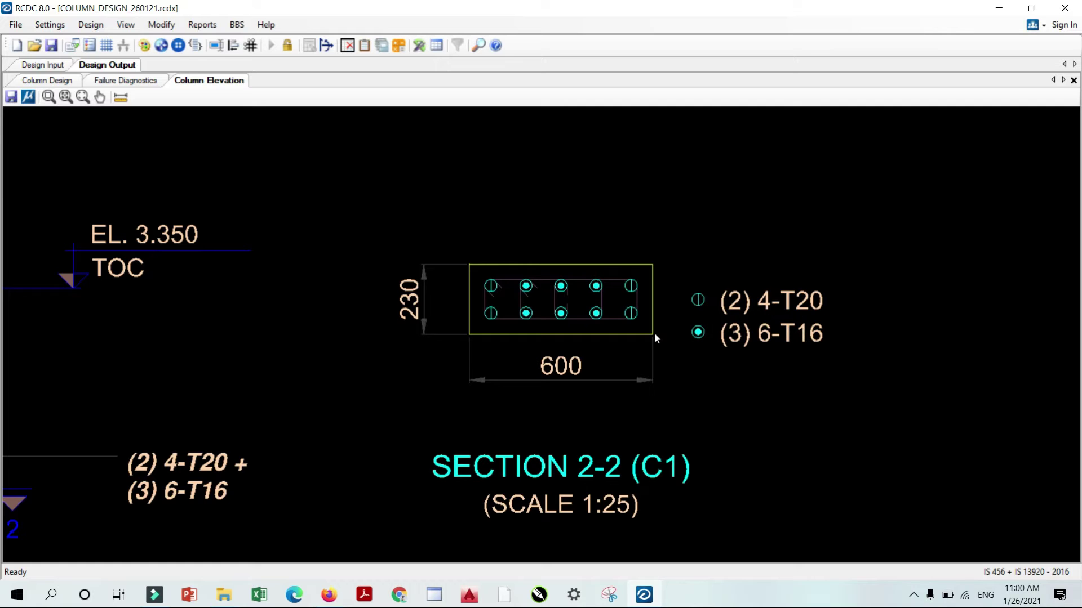
scroll(489, 336, down, 1)
scroll(511, 332, left, 8)
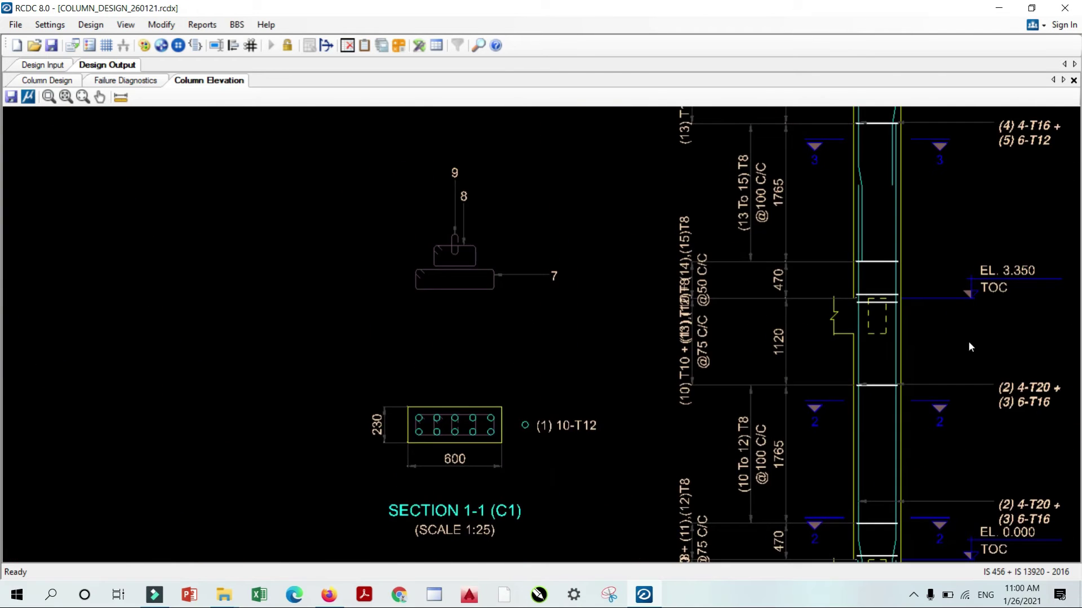
scroll(482, 265, up, 3)
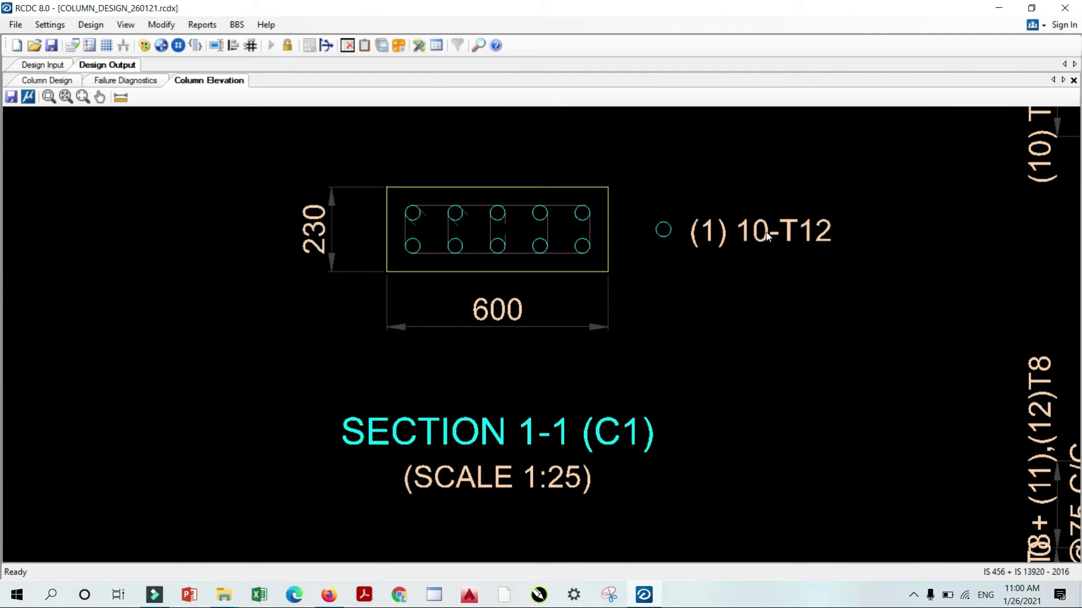
mouse_move(805, 232)
middle_down()
mouse_move(515, 281)
mouse_move(588, 305)
middle_up()
scroll(595, 276, down, 2)
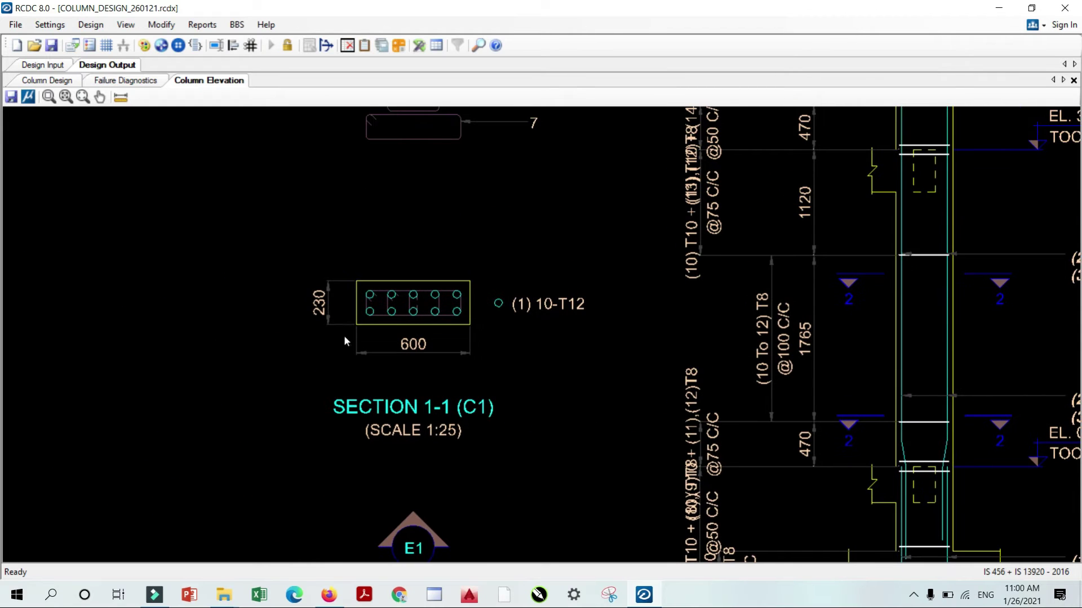
middle_drag(423, 356, 379, 509)
middle_drag(655, 59, 469, 292)
scroll(481, 293, down, 1)
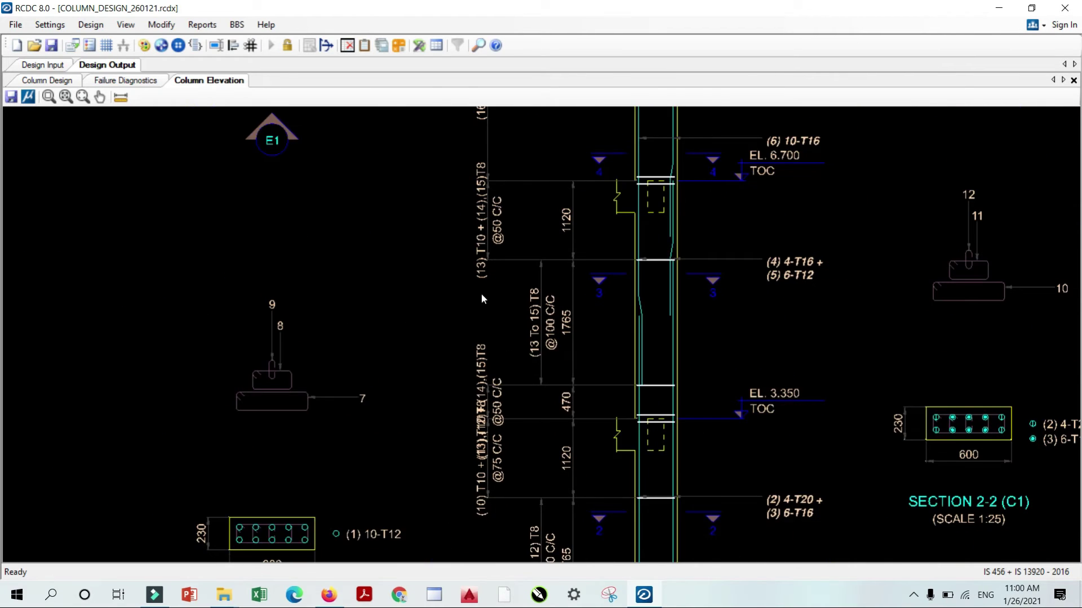
scroll(199, 440, up, 2)
scroll(264, 400, up, 2)
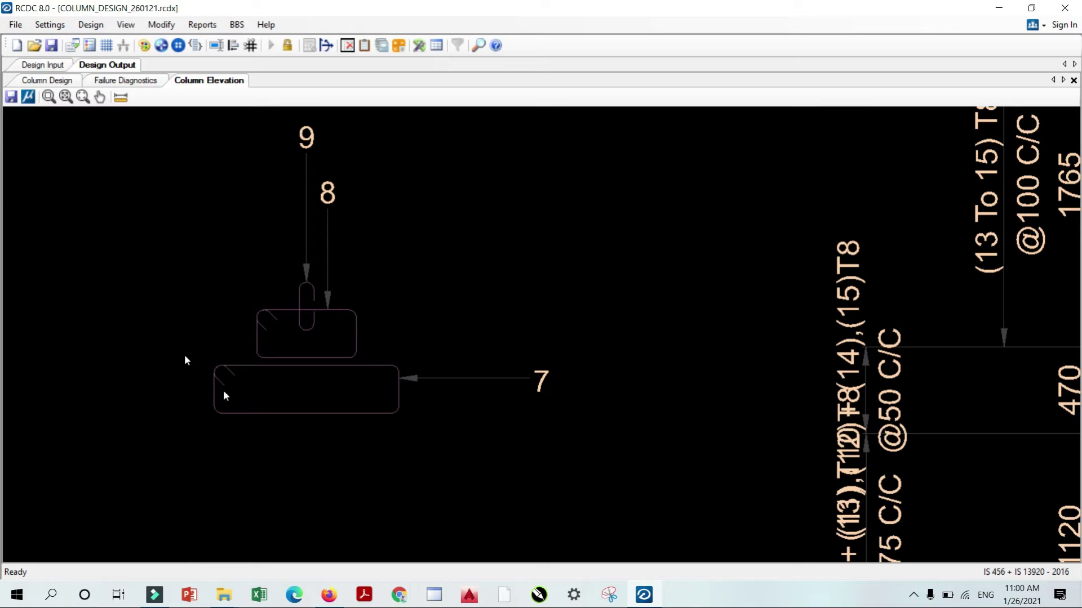
scroll(357, 306, up, 3)
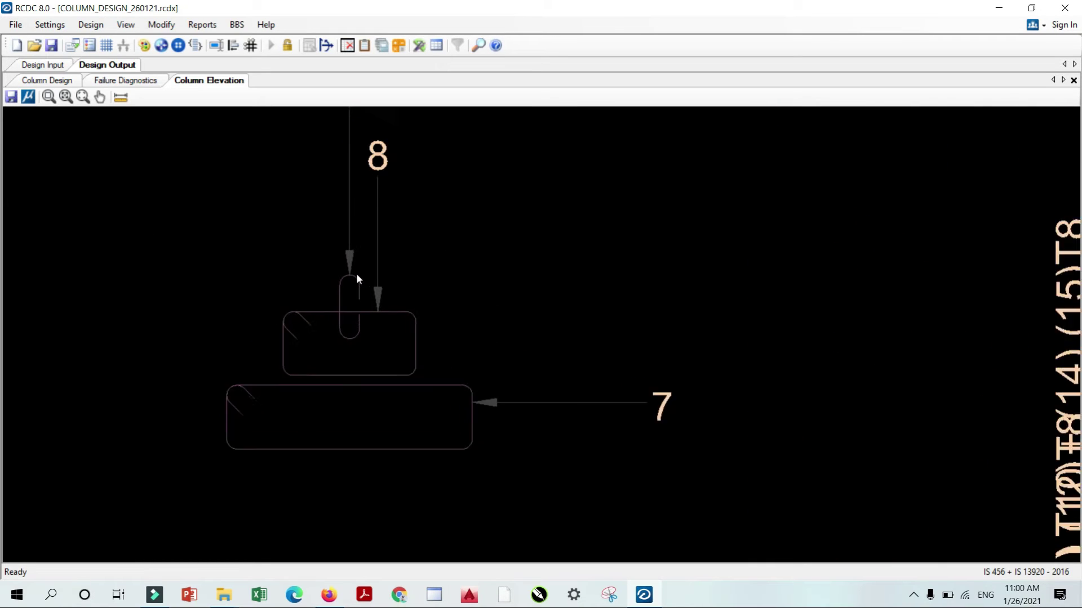
scroll(345, 299, down, 5)
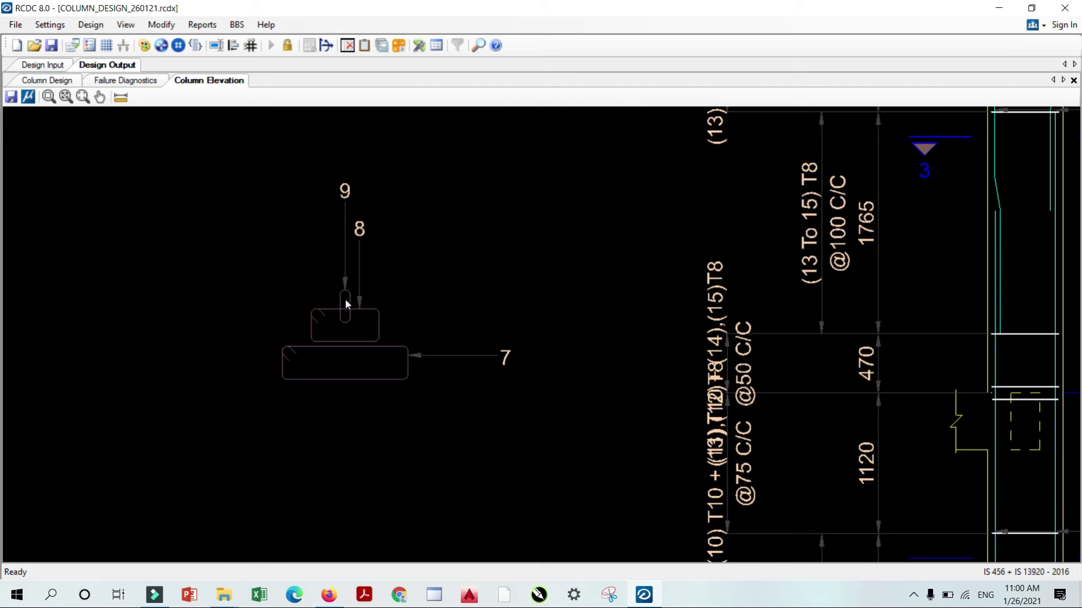
scroll(385, 304, down, 5)
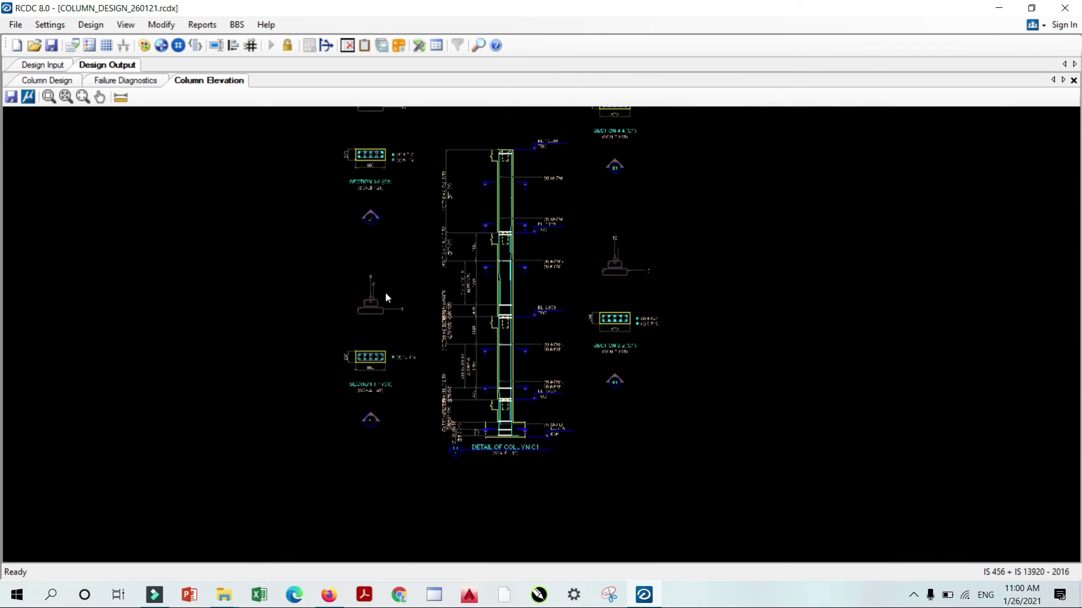
scroll(360, 318, up, 3)
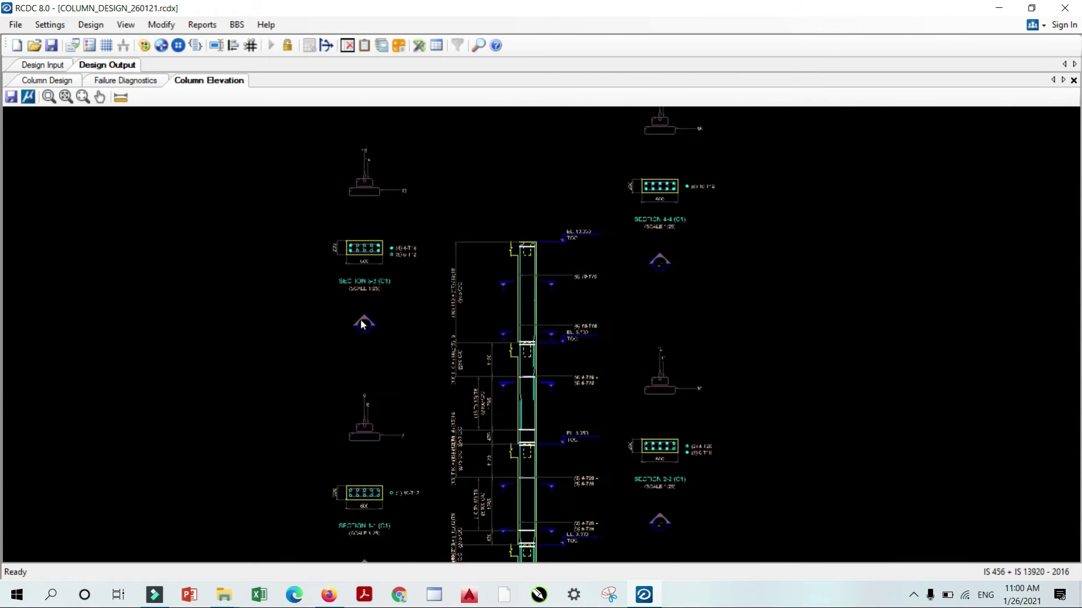
scroll(340, 265, down, 2)
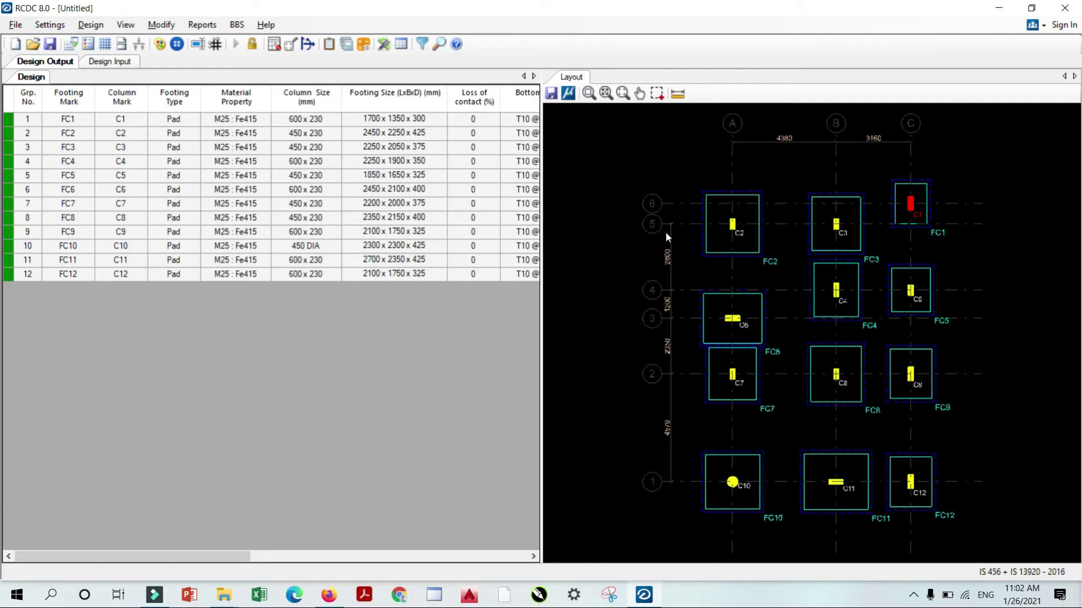
Step through footing sizes from FC1 (Pad, 1700 x 1350 x 300) down to FC11, tracking each on the layout
scroll(665, 232, down, 1)
scroll(658, 175, up, 2)
scroll(648, 181, down, 2)
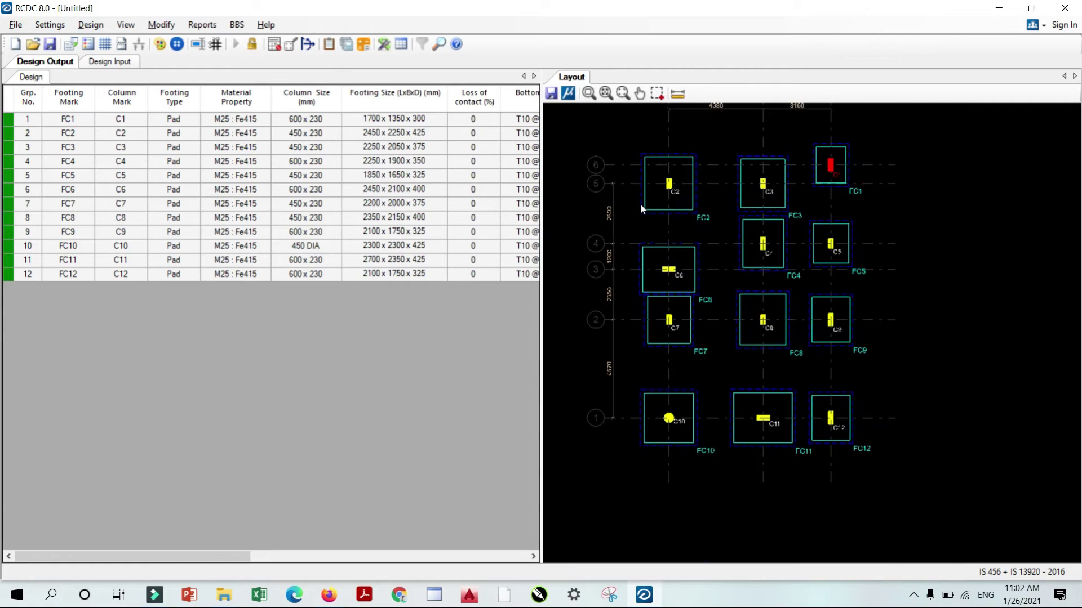
scroll(645, 159, up, 1)
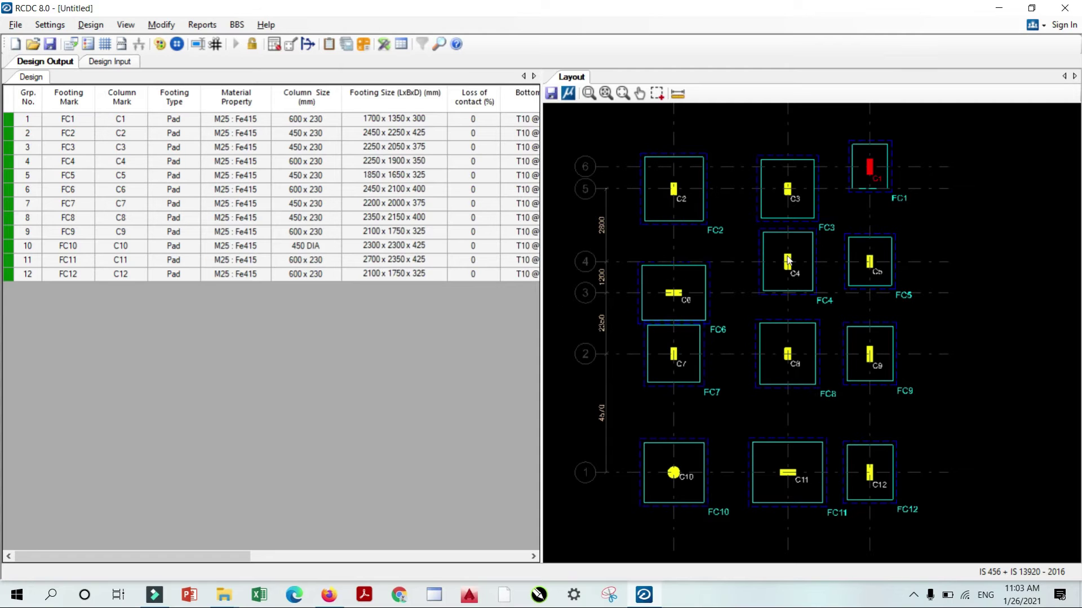
click(60, 117)
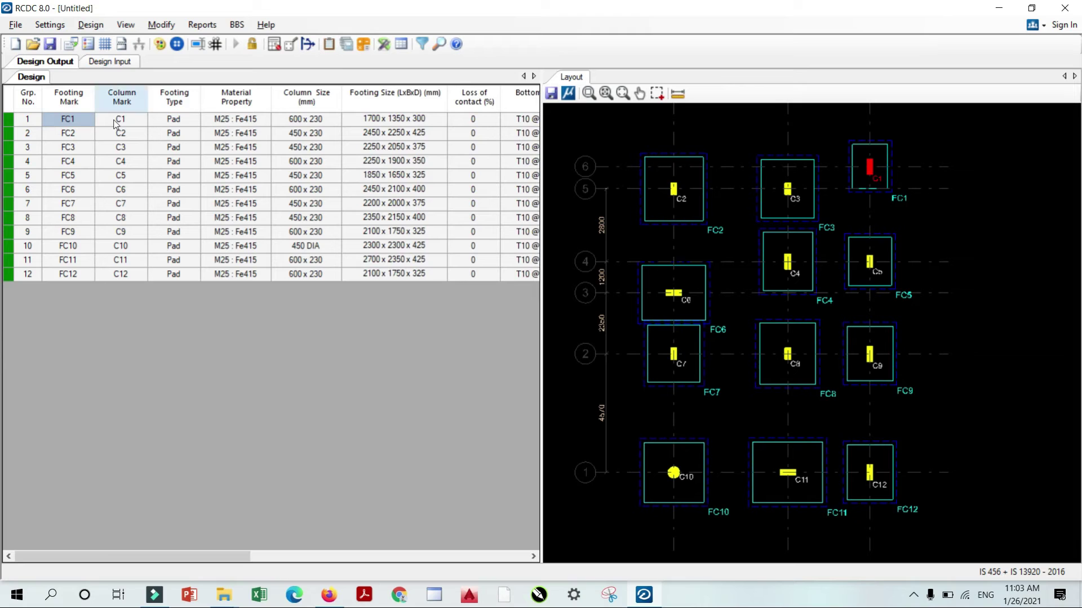
click(190, 121)
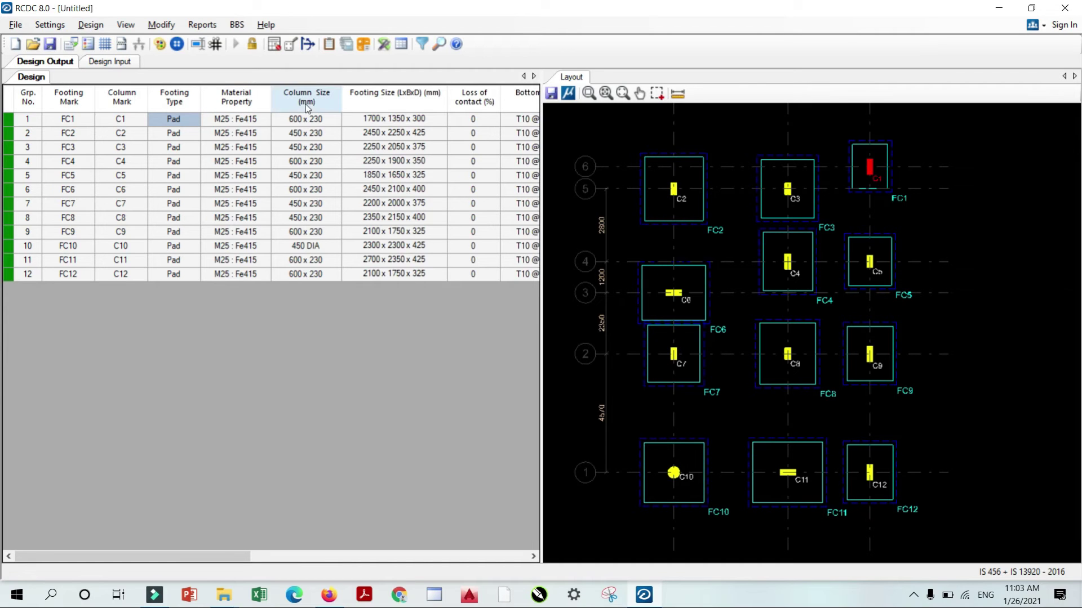
click(382, 119)
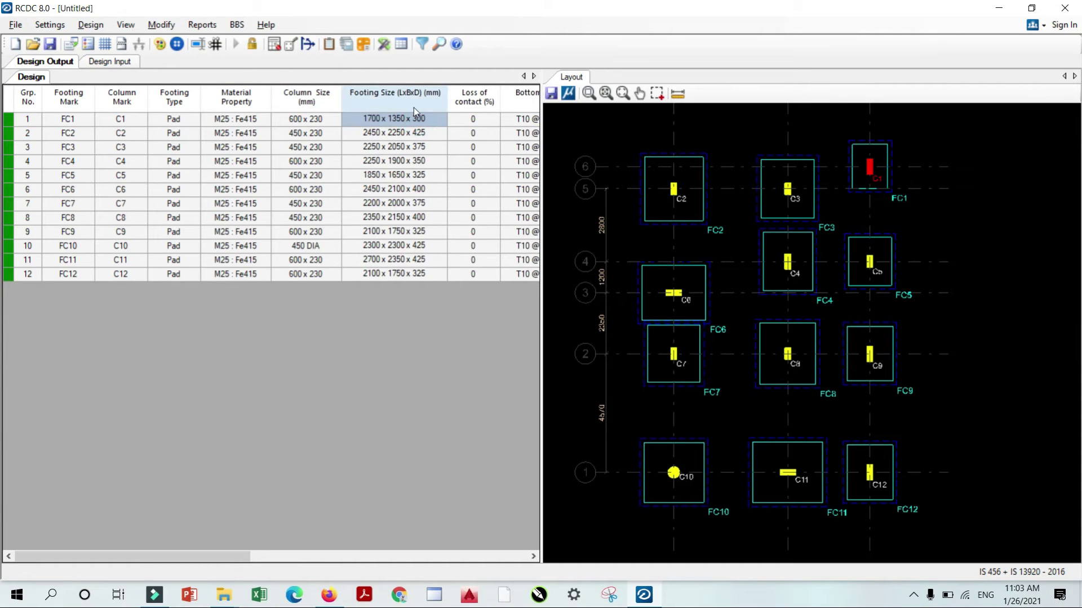
key(Down)
key(Down)
key(Down)
key(Down)
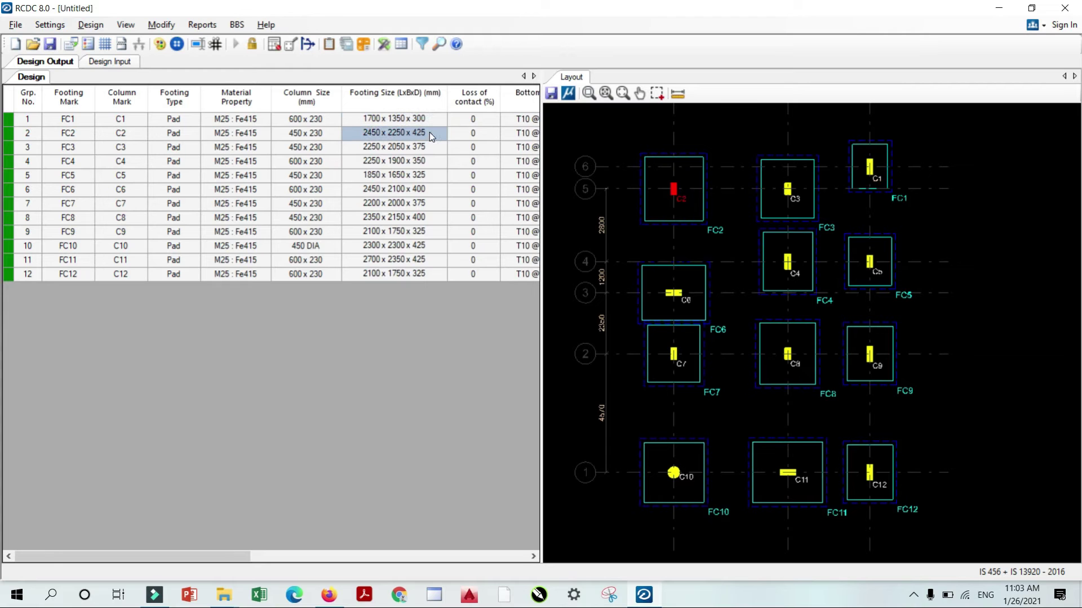
key(Down)
key(Down)
key(Down)
key(Down)
key(Down)
key(Down)
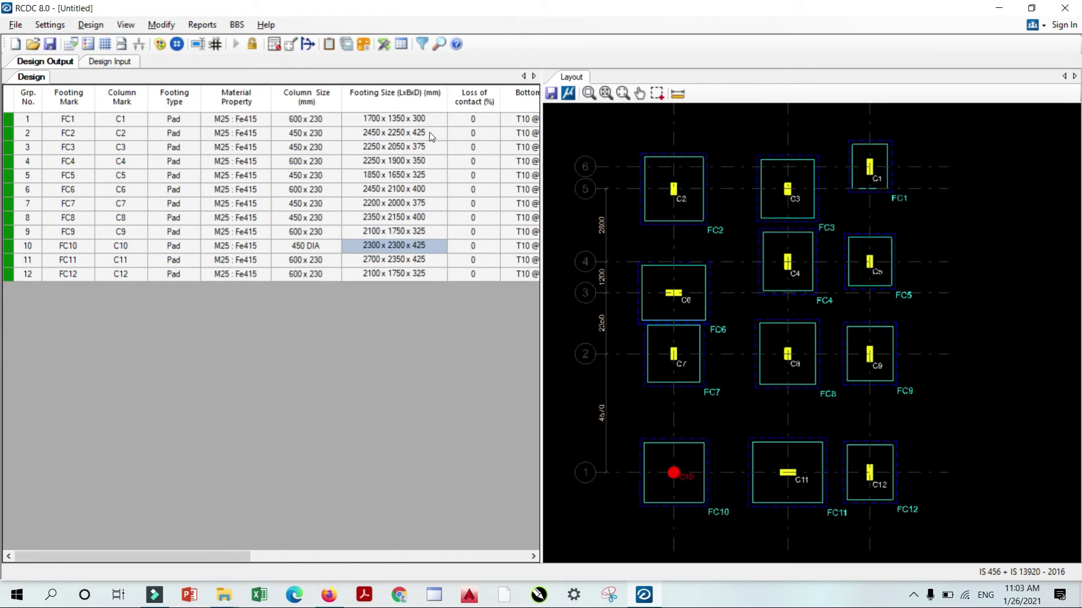
Generate detailed drawings for FC1 with Plan, Section @ L and Section @ B
click(202, 25)
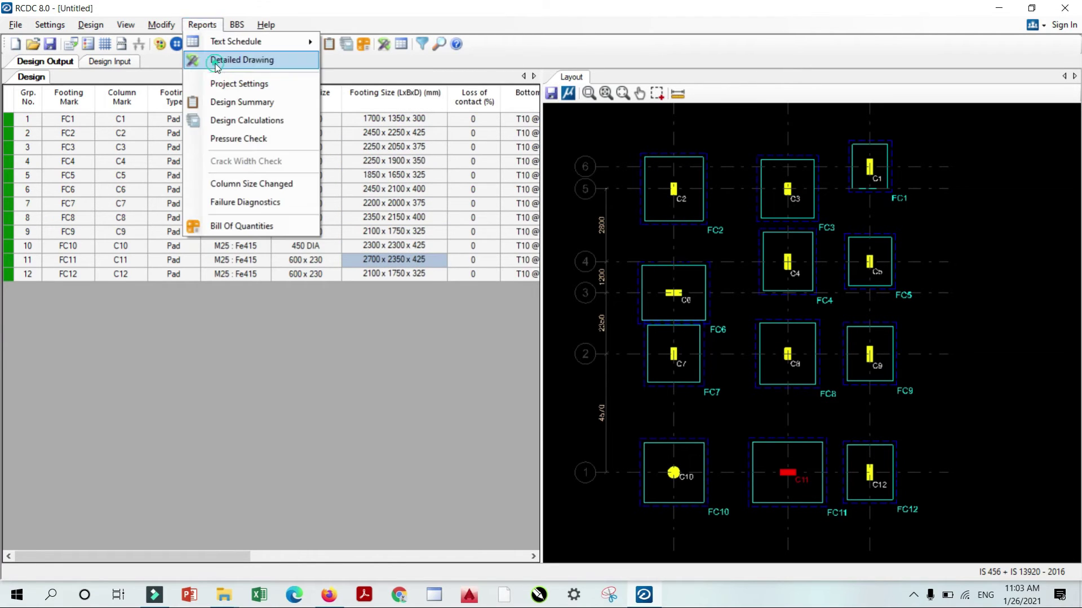
click(243, 58)
click(428, 177)
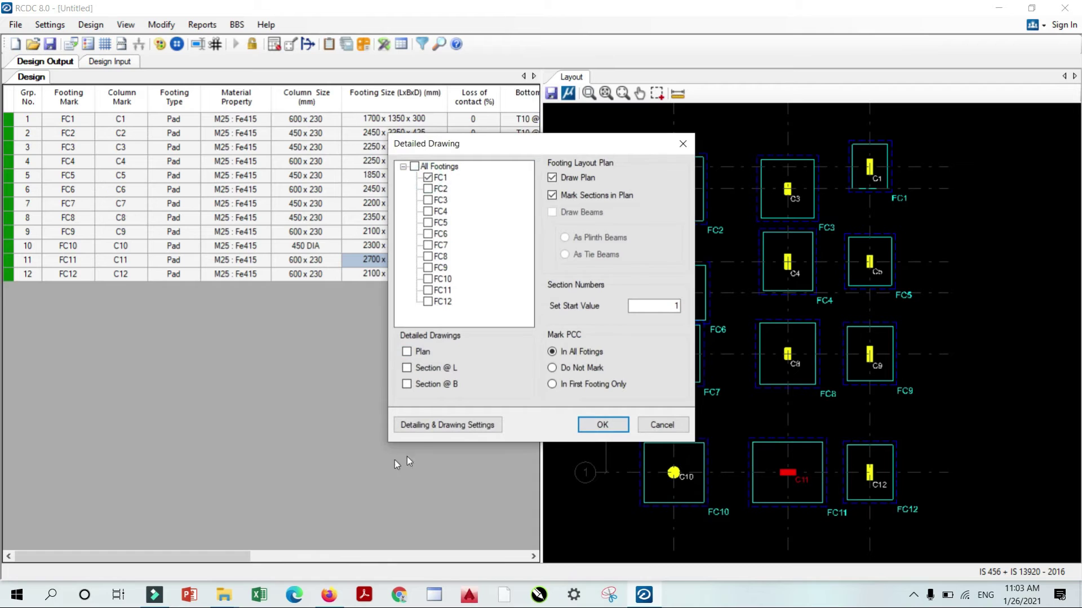
click(407, 351)
click(407, 368)
click(406, 385)
click(619, 425)
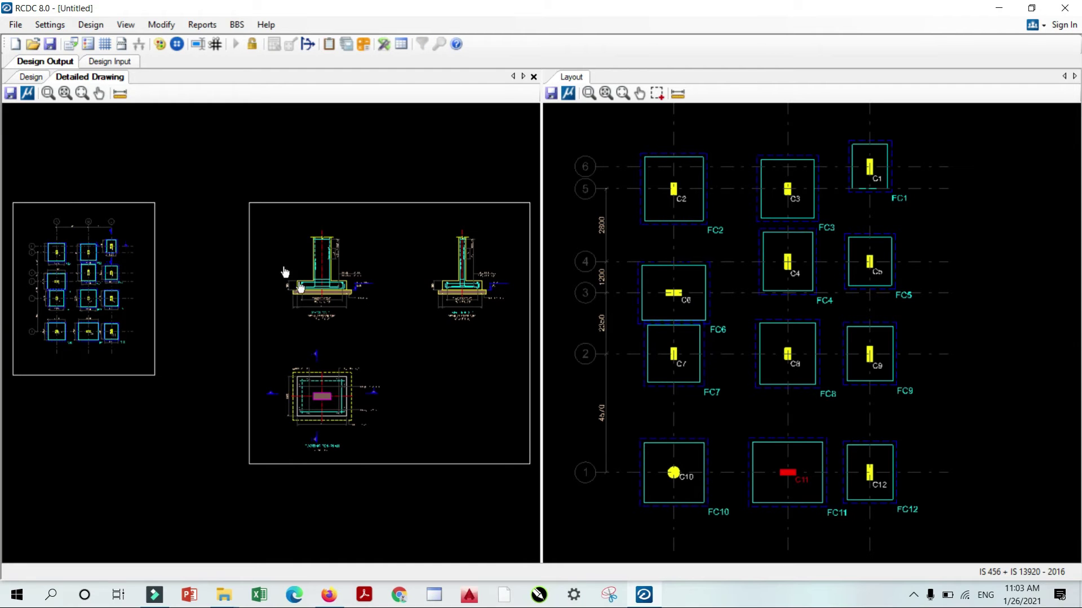
Zoom into FC1's Section 1-1 (1700 wide) and Section 2-2 (1350 wide) with T10 bars
scroll(285, 272, up, 5)
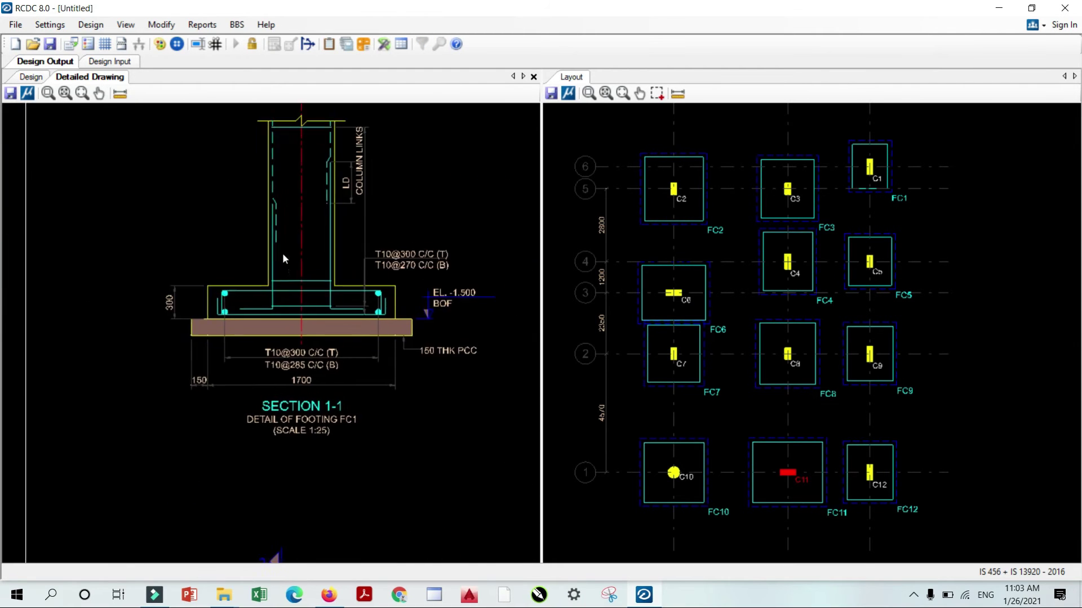
scroll(283, 242, up, 3)
scroll(284, 226, down, 2)
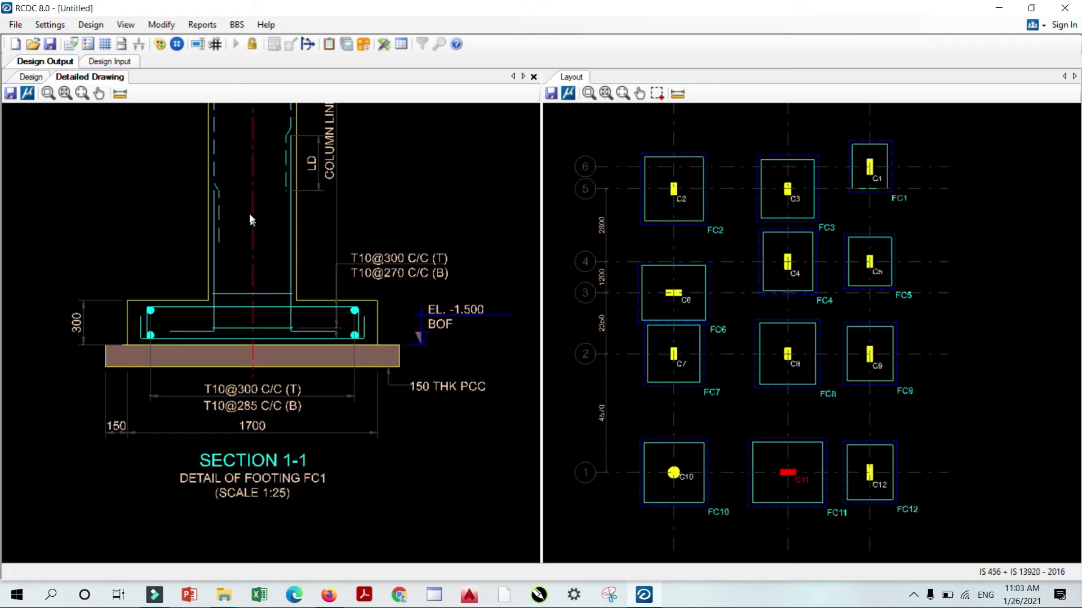
scroll(251, 220, up, 1)
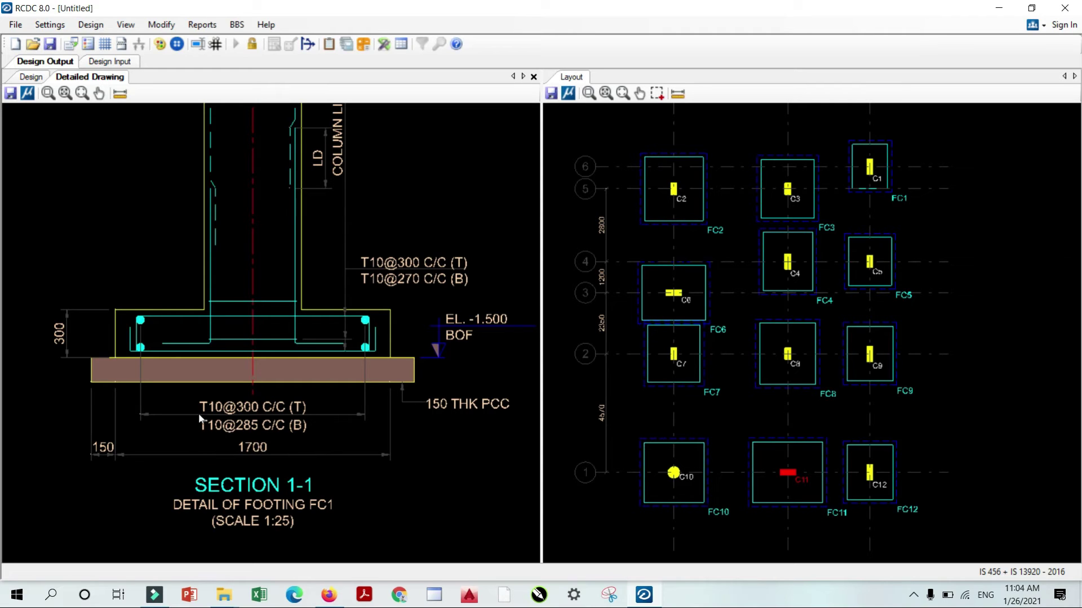
scroll(253, 276, up, 3)
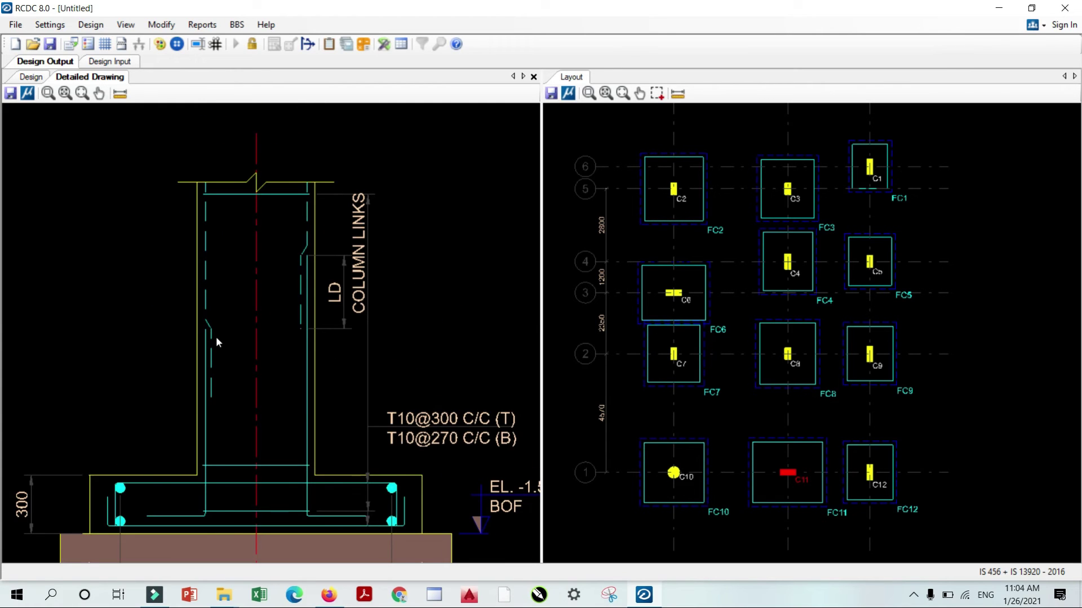
scroll(217, 340, down, 3)
scroll(225, 361, up, 2)
scroll(101, 320, down, 1)
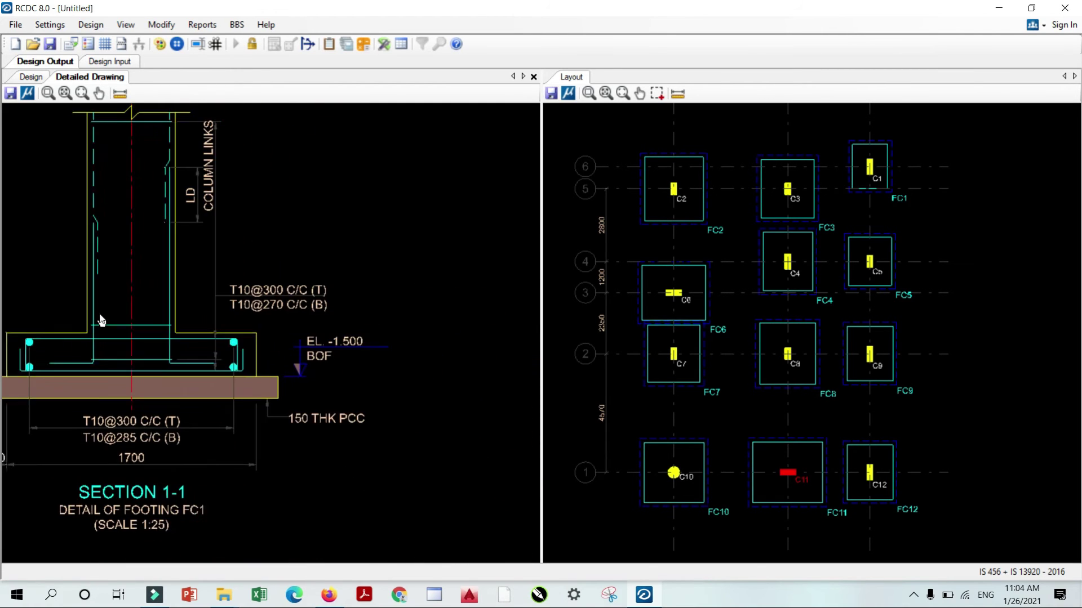
scroll(102, 320, down, 2)
scroll(352, 313, up, 1)
scroll(283, 303, down, 1)
scroll(290, 291, up, 2)
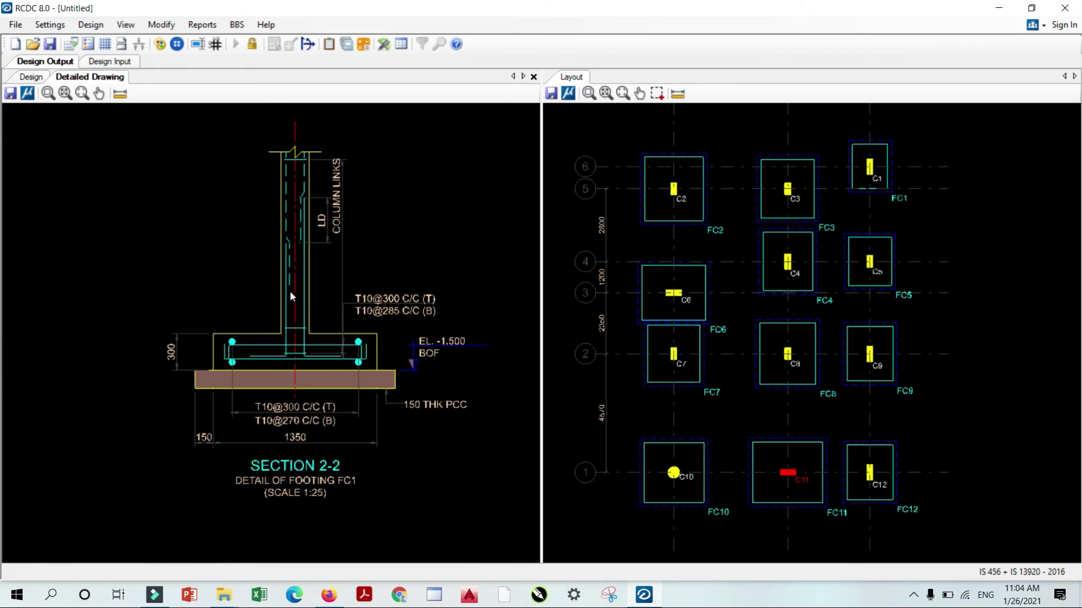
scroll(193, 301, down, 2)
Center the FOOTING FC1 PLAN showing T10@270 and T10@285 bottom bars and T10@300 top bars
scroll(220, 261, up, 2)
scroll(254, 218, down, 1)
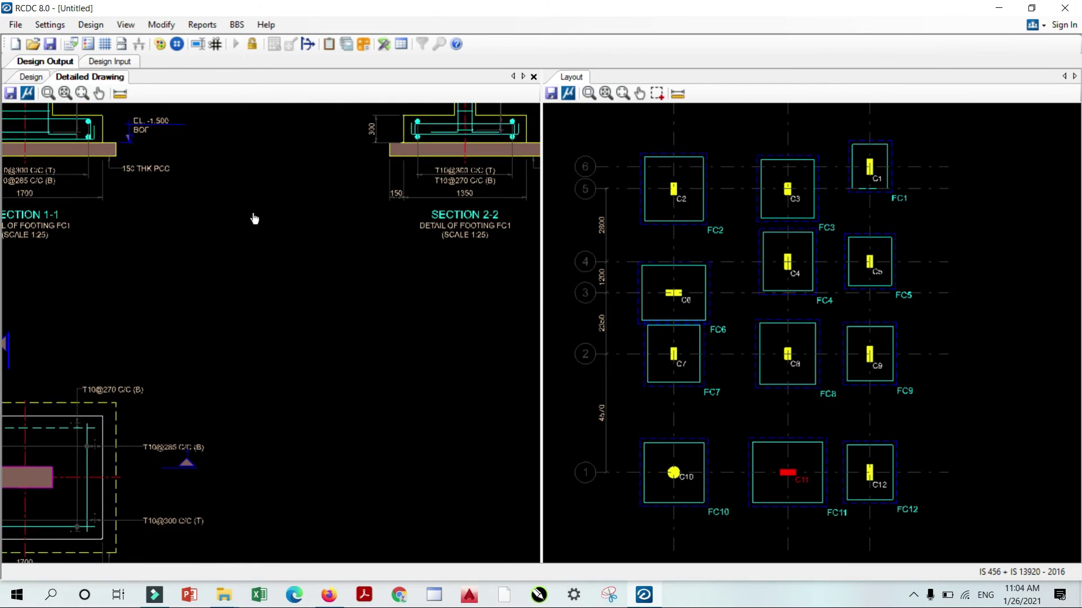
scroll(317, 254, down, 1)
scroll(306, 211, up, 3)
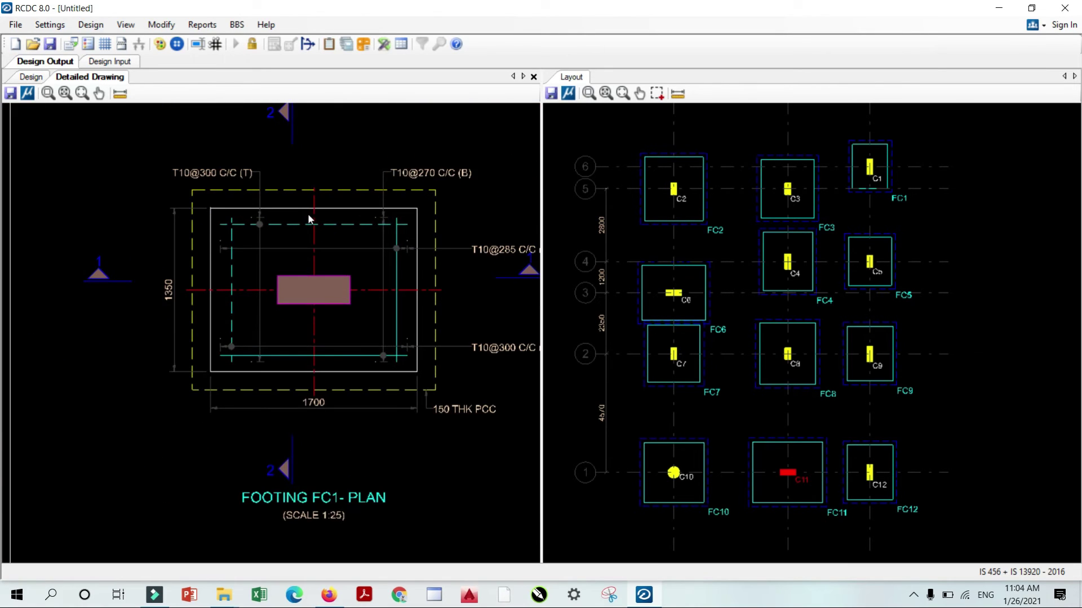
mouse_move(308, 217)
middle_down()
mouse_move(249, 212)
mouse_move(237, 244)
mouse_move(245, 251)
middle_up()
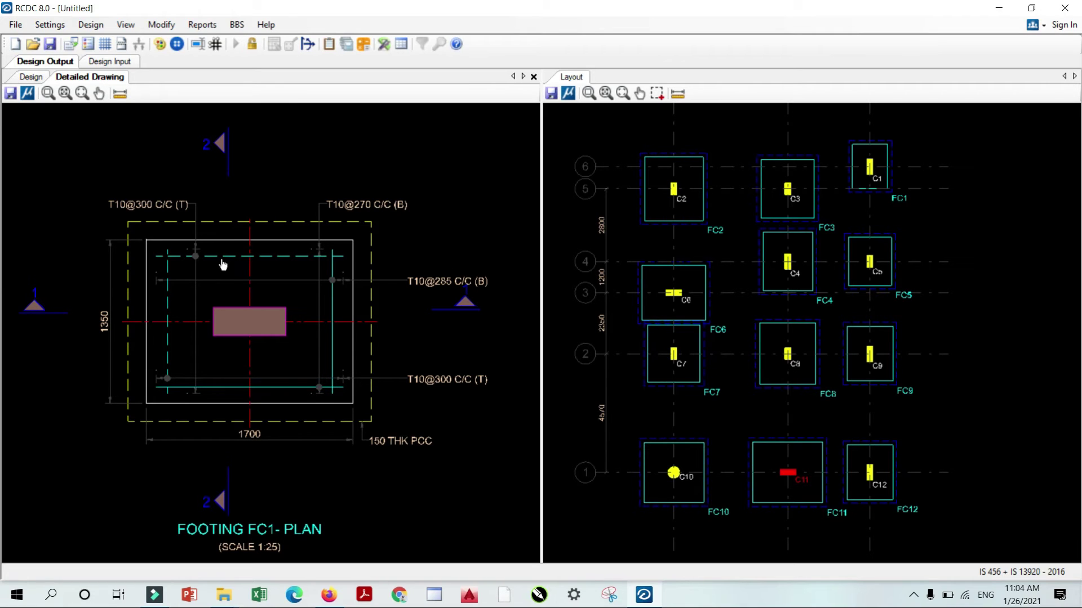
middle_drag(222, 271, 225, 242)
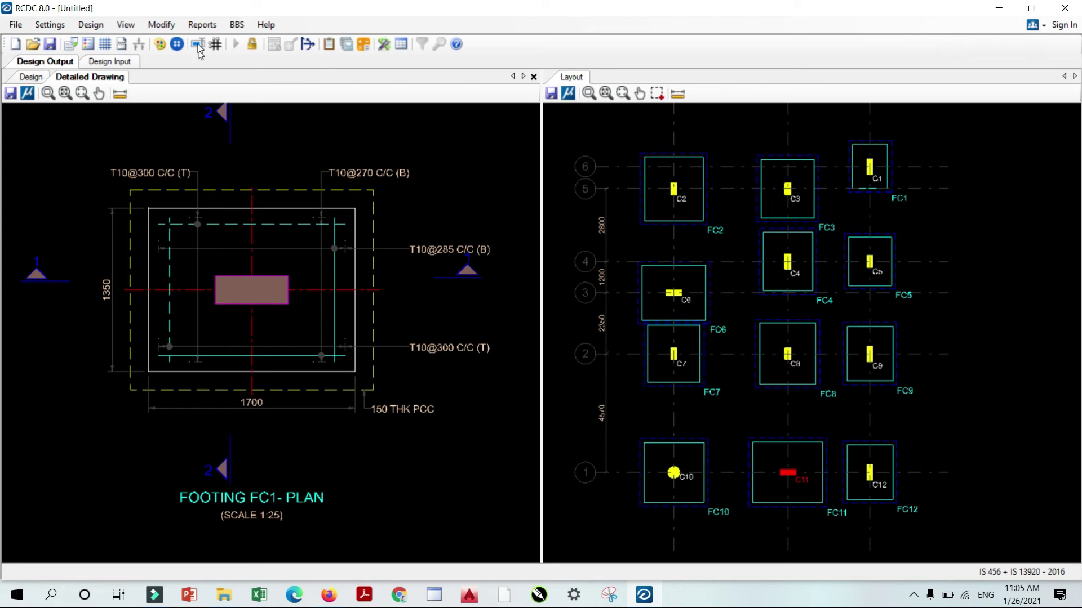
Generate the Text Schedule > Vertical Schedule report for the footings
click(202, 24)
mouse_move(258, 43)
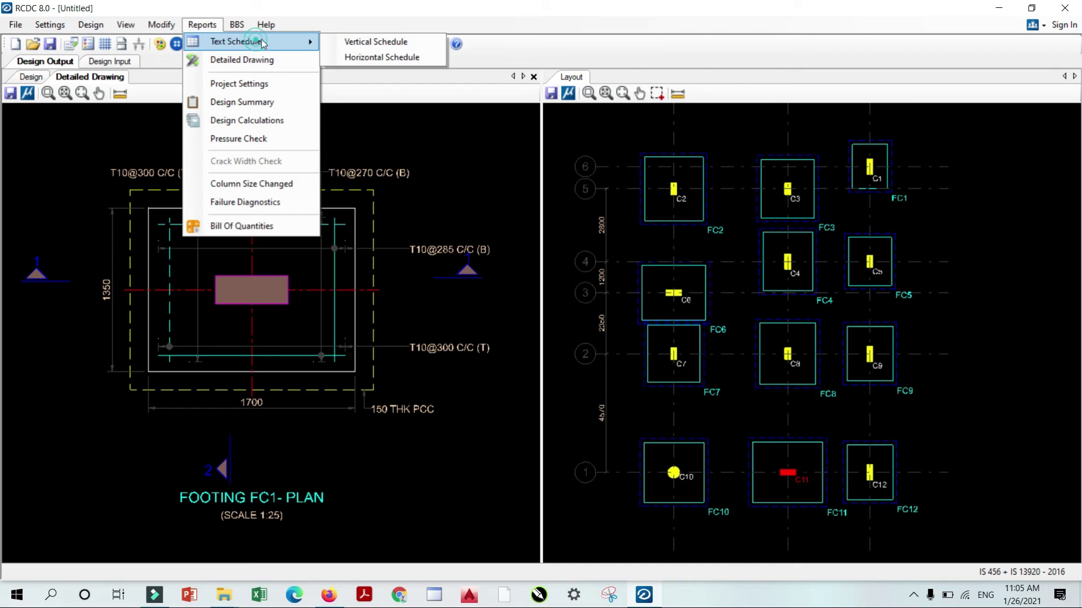
click(382, 41)
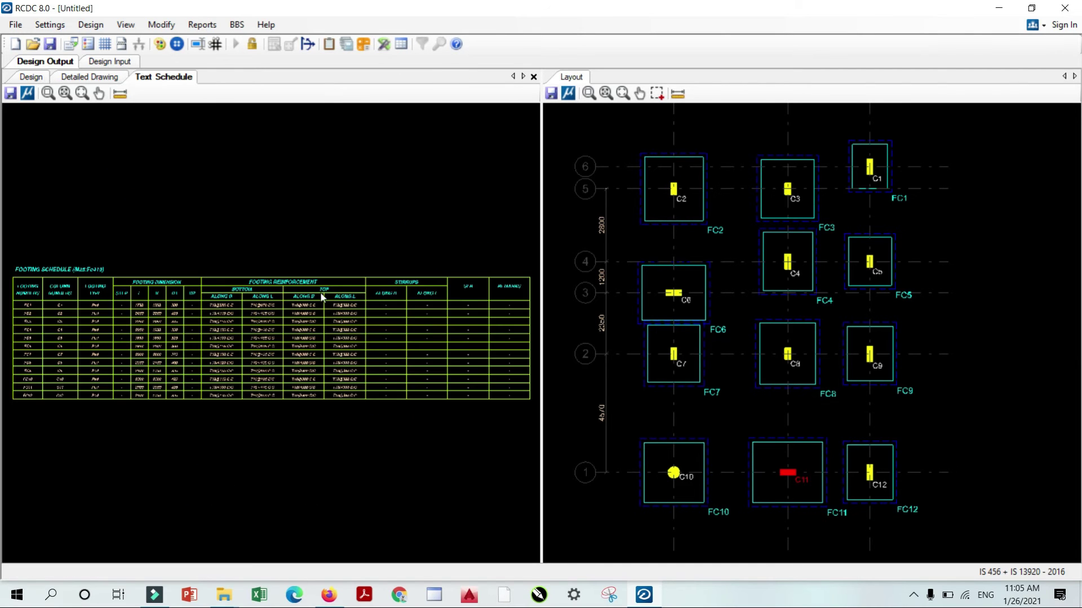
Pan across the Footing Schedule (M25:Fe415) to view FC1–FC12 sizes and bottom/top T10 spacings
scroll(262, 318, up, 5)
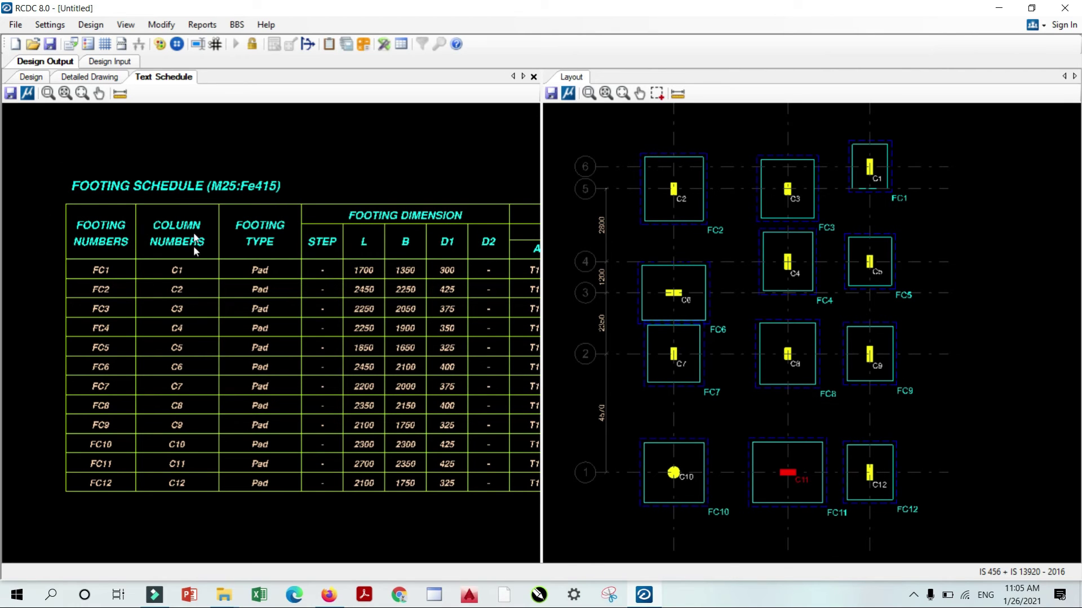
middle_drag(333, 242, 109, 230)
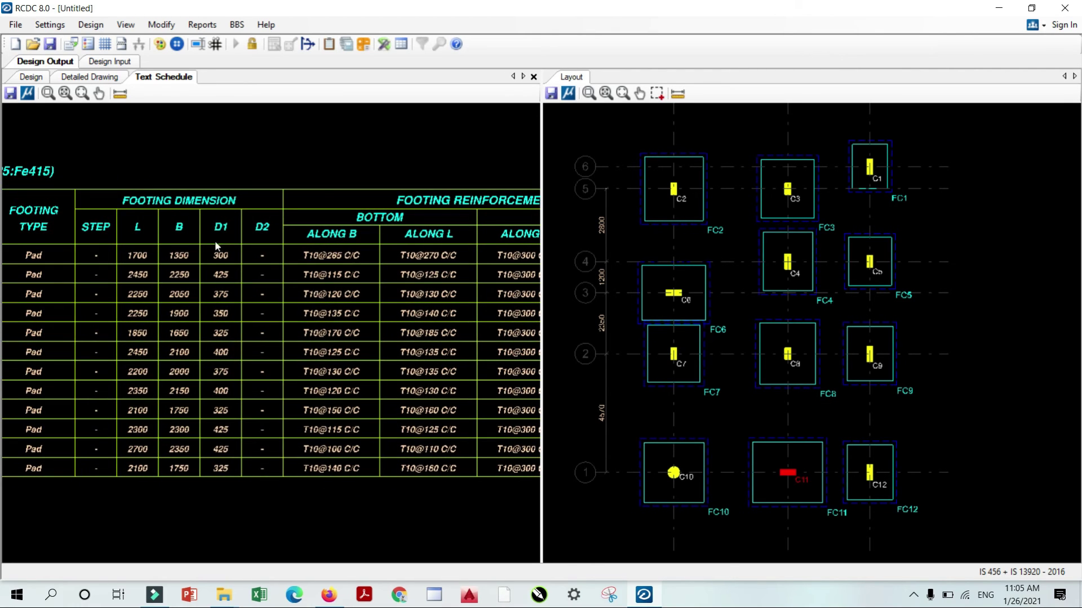
middle_drag(214, 241, 316, 181)
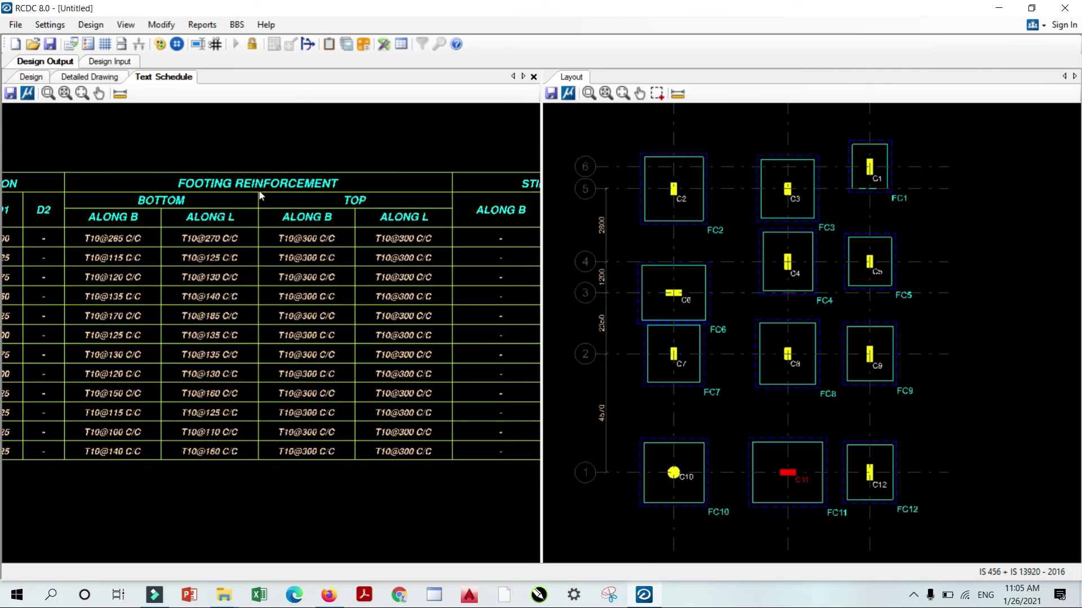
scroll(245, 215, down, 4)
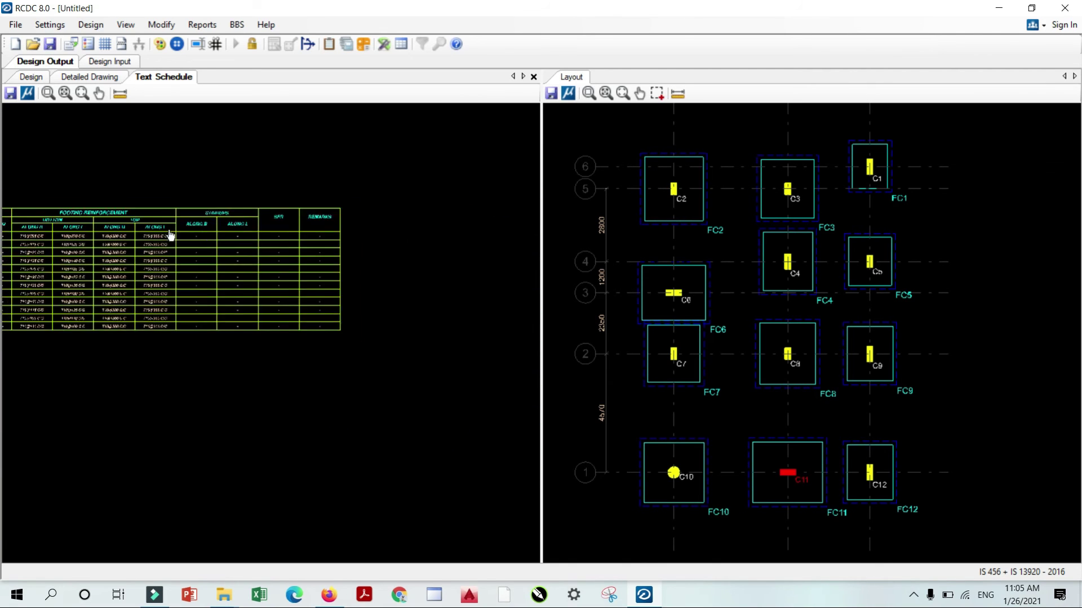
scroll(179, 224, up, 3)
scroll(179, 225, up, 1)
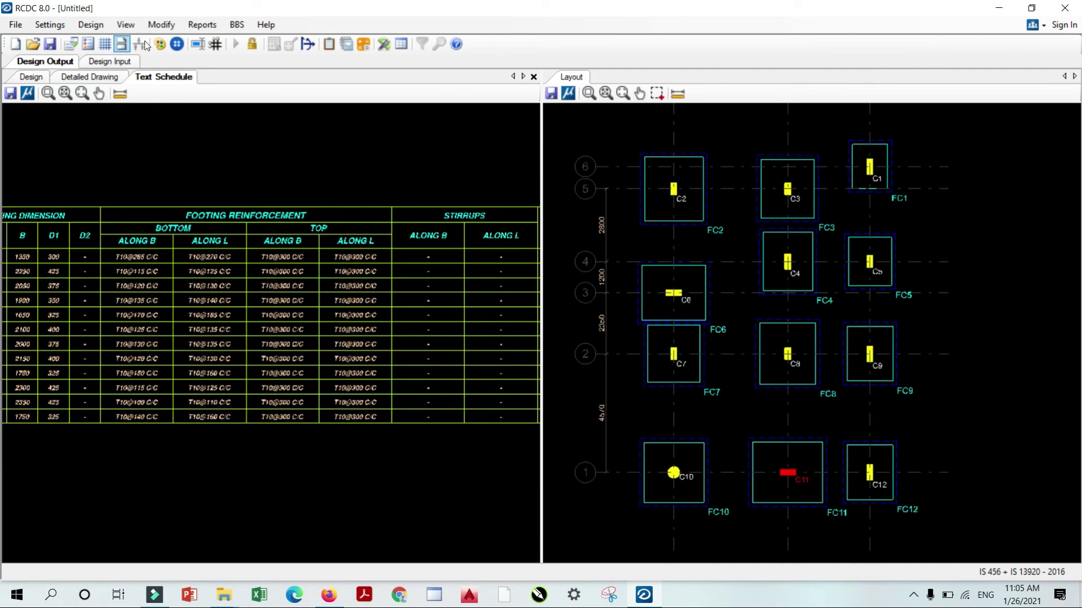
click(198, 24)
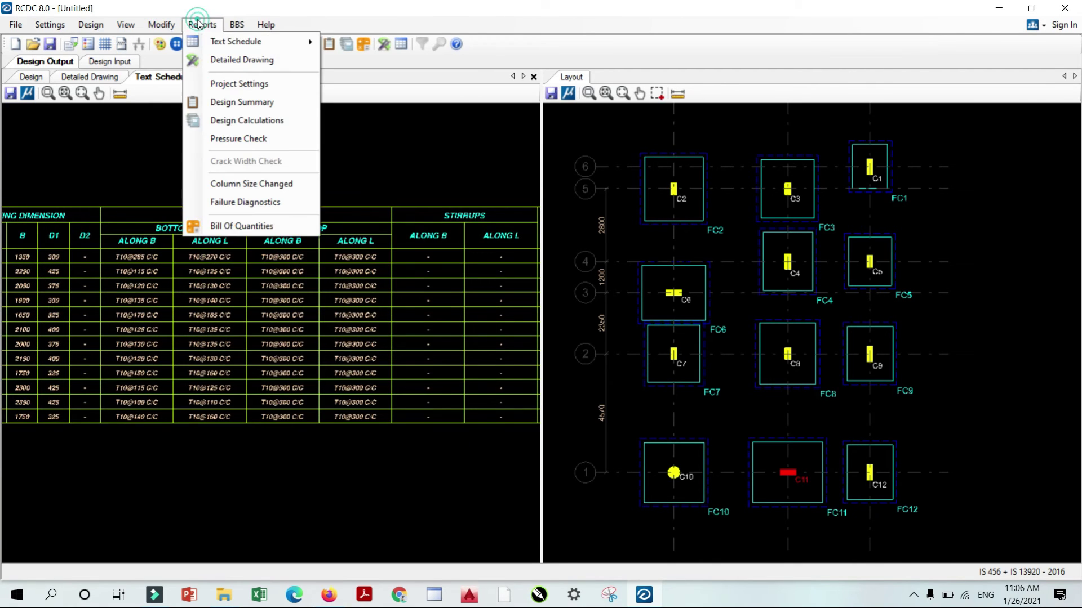
Open the footing Failure Diagnostics report showing No Failed Footings, then reposition the layout plan
click(223, 210)
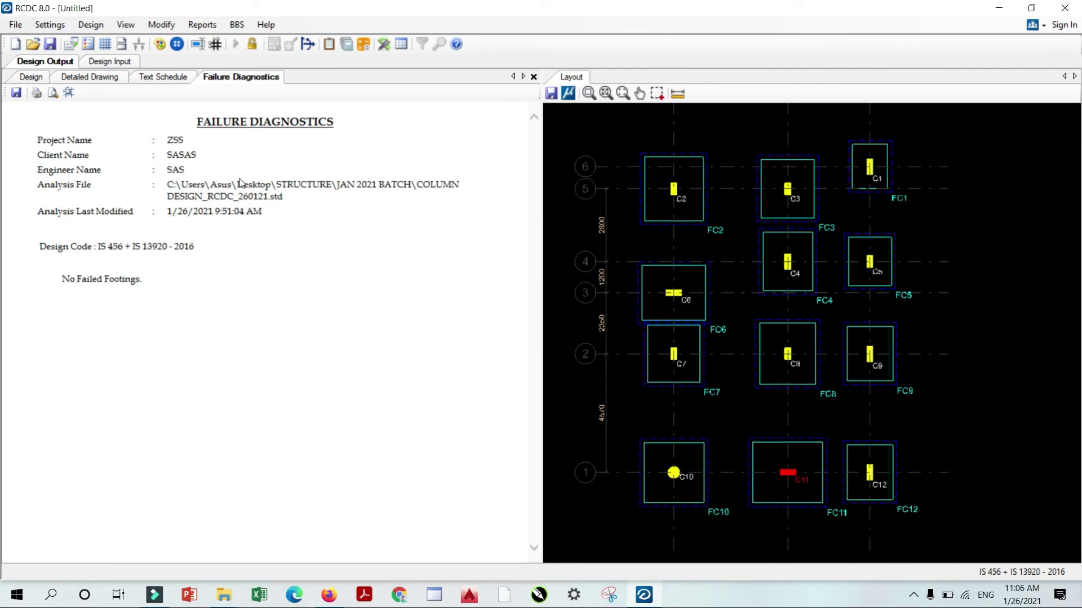
click(154, 295)
click(187, 281)
middle_drag(592, 216, 676, 241)
scroll(783, 201, down, 3)
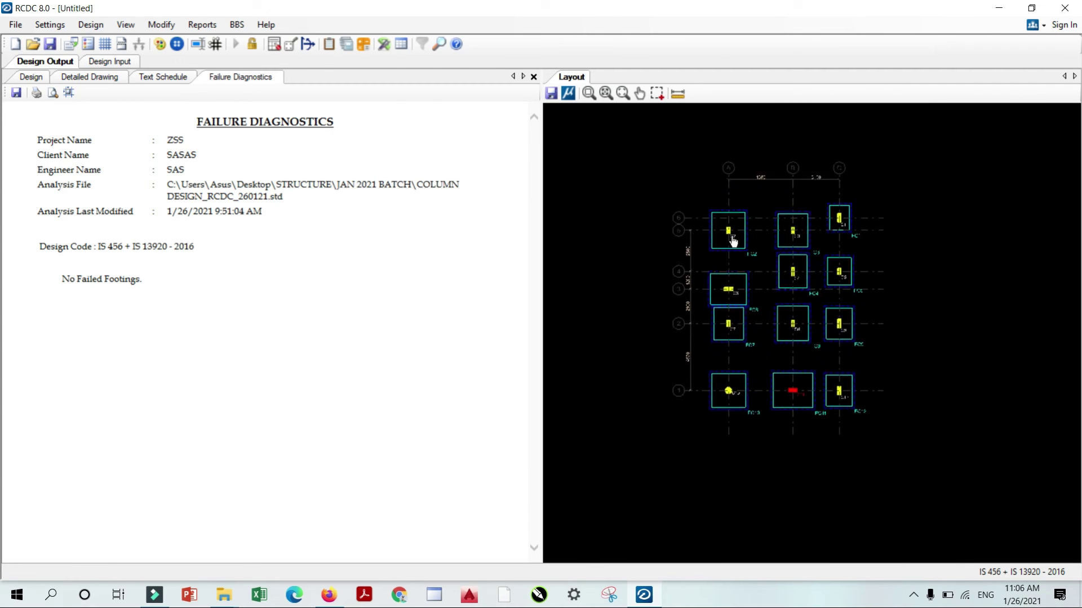
scroll(730, 217, up, 1)
middle_drag(730, 211, 738, 185)
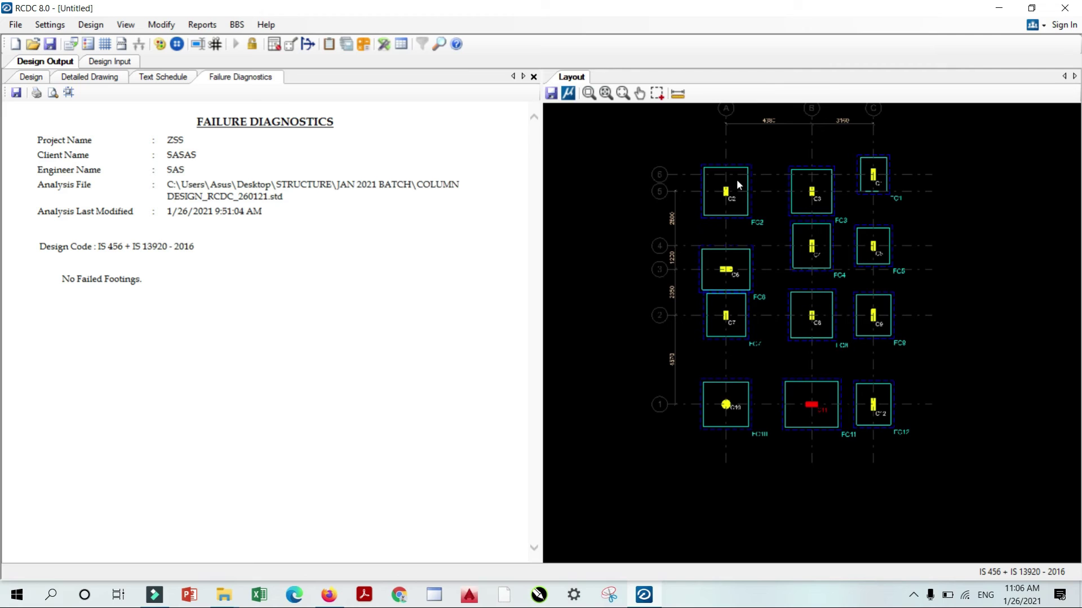